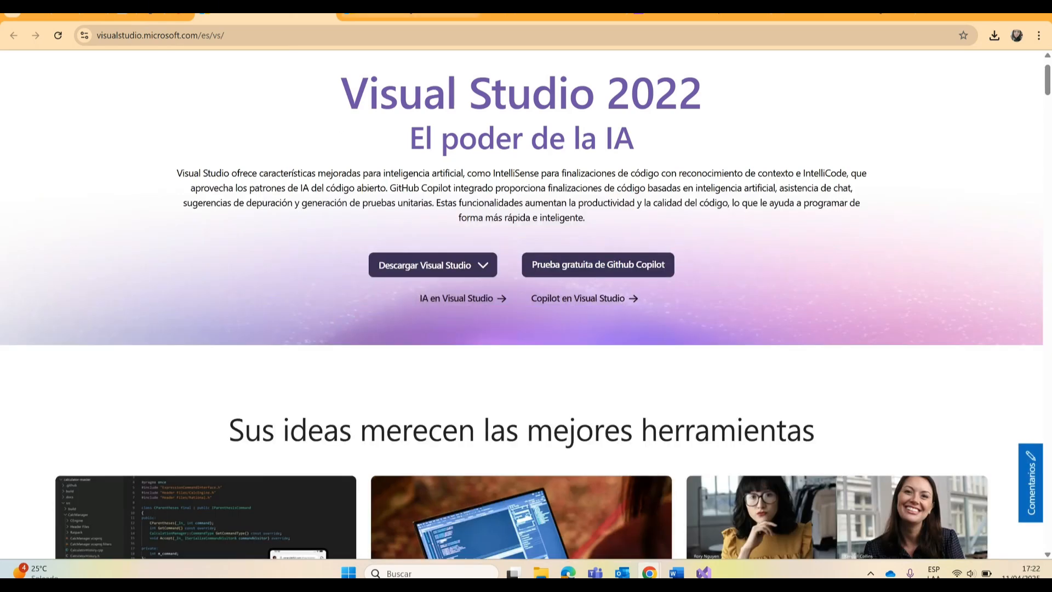
Step: View the SQL Server Integration Services Projects marketplace page and return to the Visual Studio 2022 page
{"action": "left_click", "coordinate": [411, 15]}
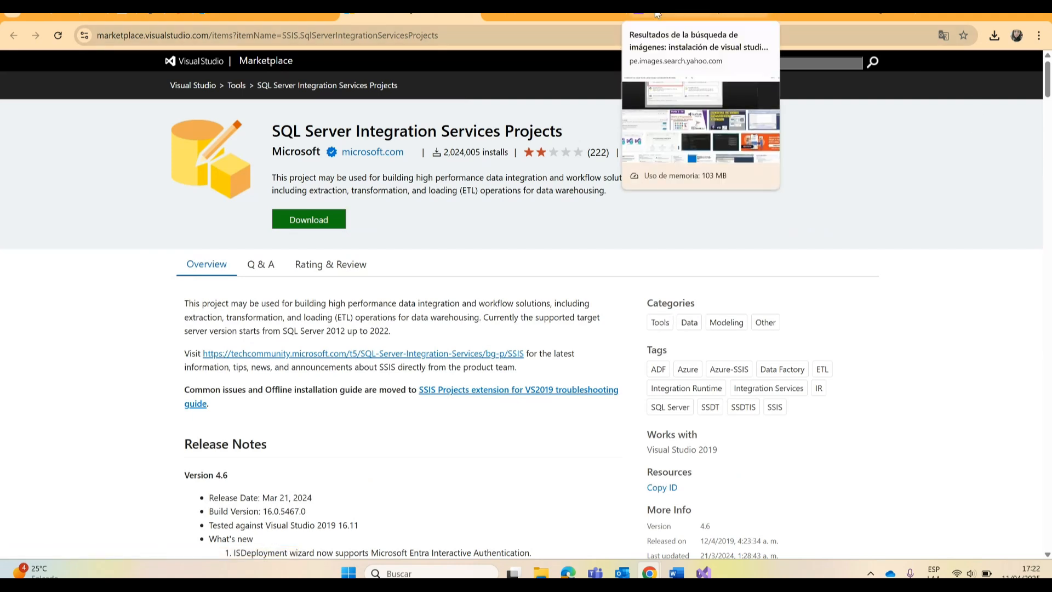
{"action": "left_click", "coordinate": [266, 16]}
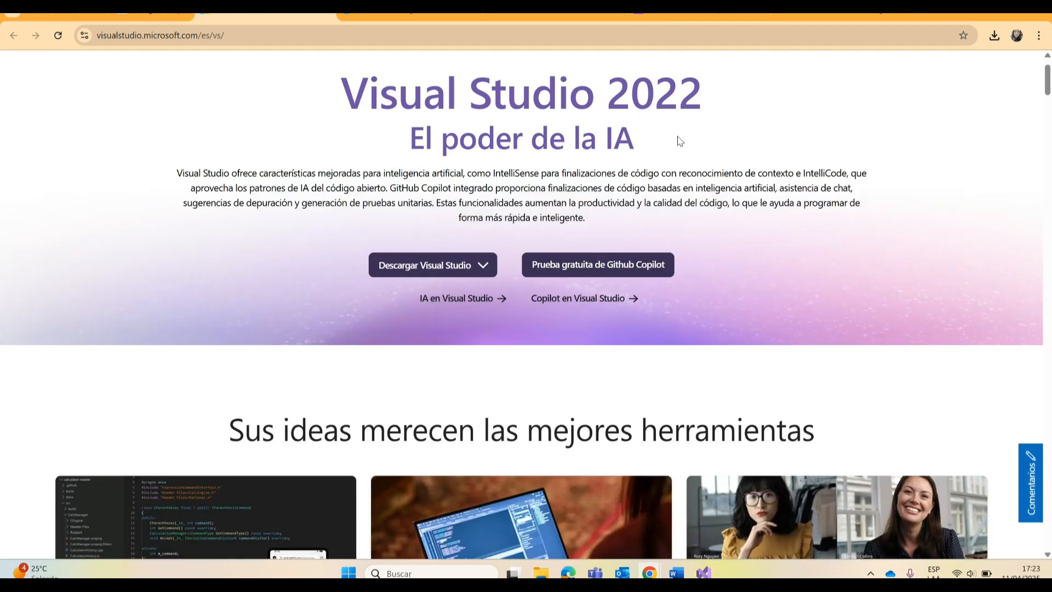
Step: Switch to the Word installation guide and read Paso 1 on downloading Visual Studio 2022 Community
{"action": "left_click", "coordinate": [677, 573]}
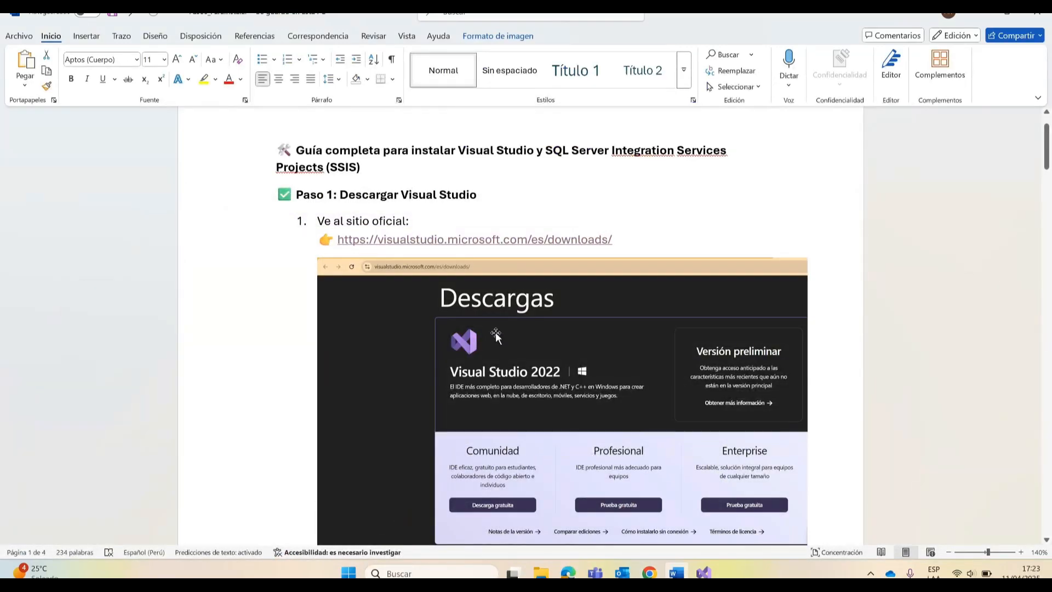
{"action": "left_click", "coordinate": [704, 573]}
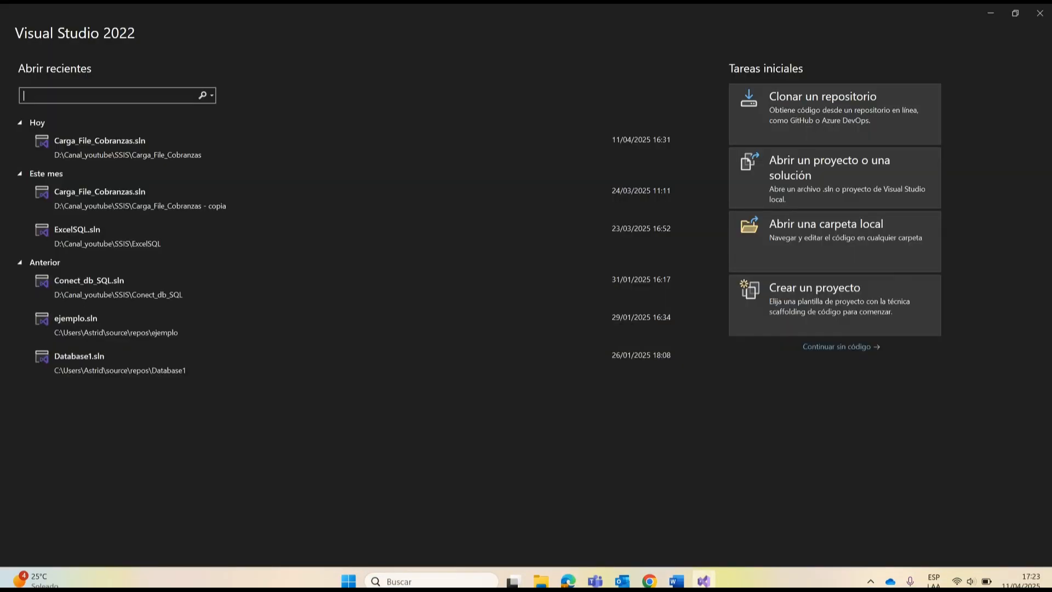
{"action": "left_click", "coordinate": [996, 18]}
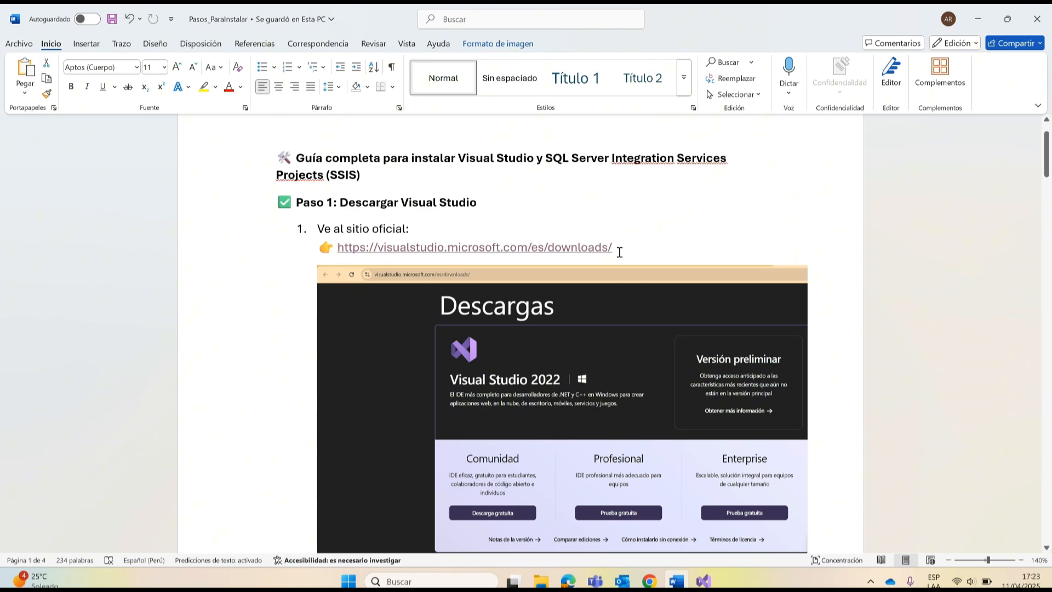
{"action": "scroll", "coordinate": [619, 253], "scroll_direction": "down", "scroll_amount": 1}
{"action": "scroll", "coordinate": [619, 253], "scroll_direction": "down", "scroll_amount": 1}
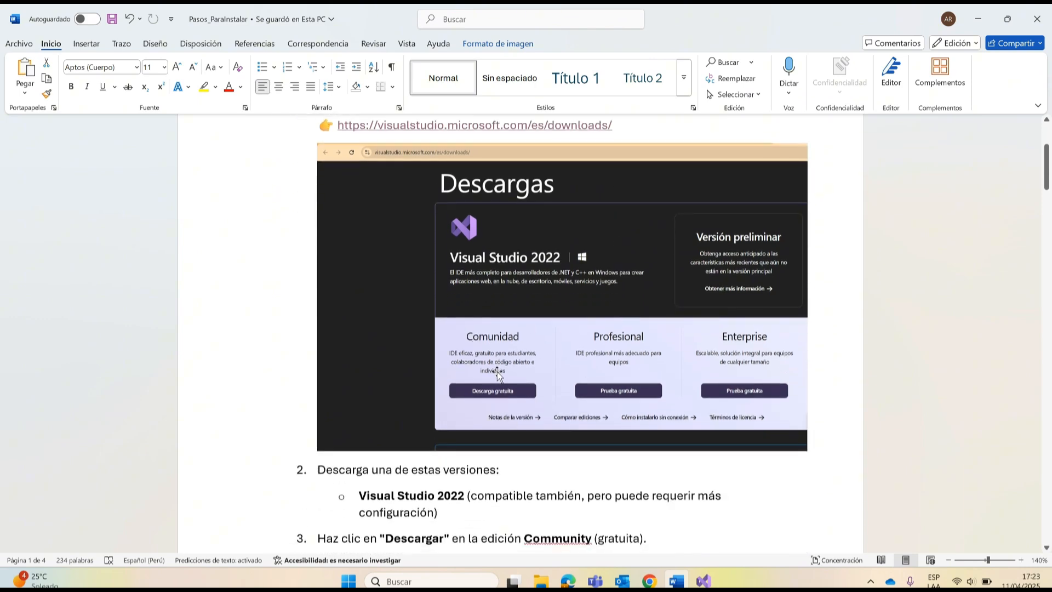
{"action": "scroll", "coordinate": [498, 376], "scroll_direction": "up", "scroll_amount": 3, "text": "ctrl"}
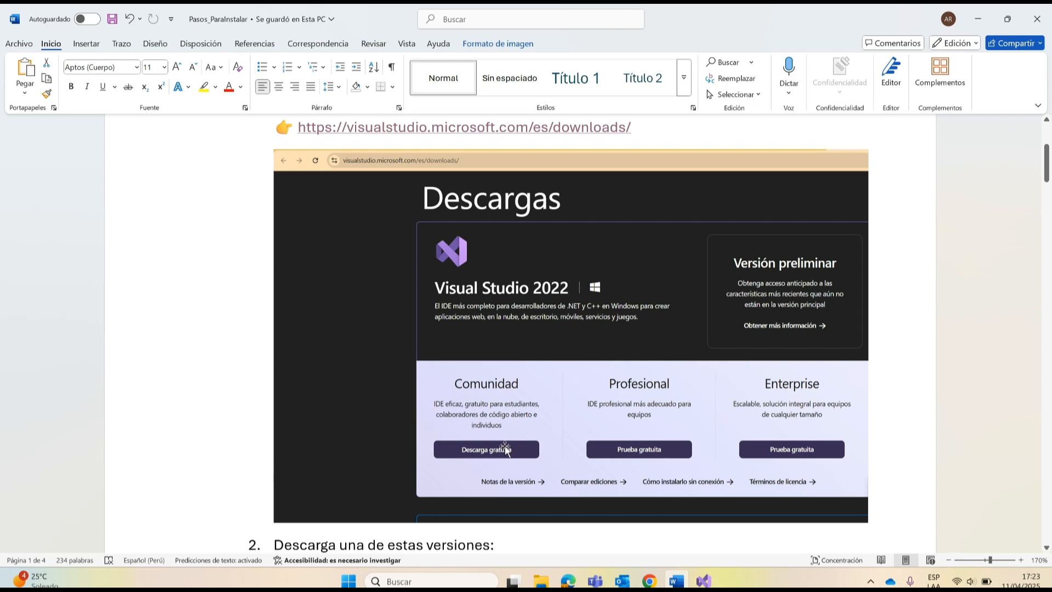
{"action": "scroll", "coordinate": [505, 449], "scroll_direction": "down", "scroll_amount": 3}
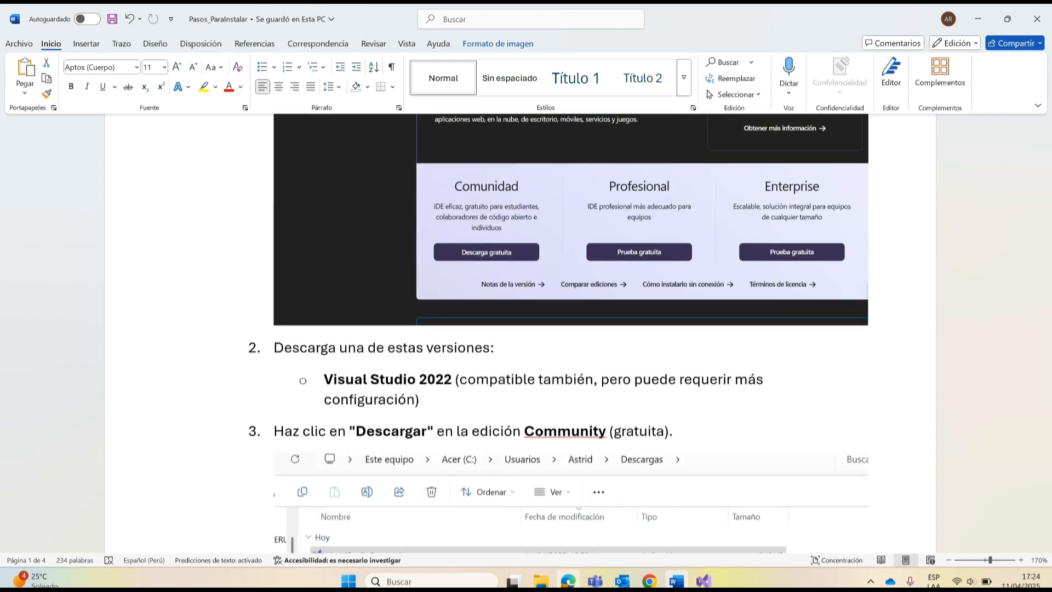
Step: Open the Downloads folder in File Explorer and locate the VisualStudioSetup and SSMS-Setup-ENU (1) installers
{"action": "left_click", "coordinate": [541, 581]}
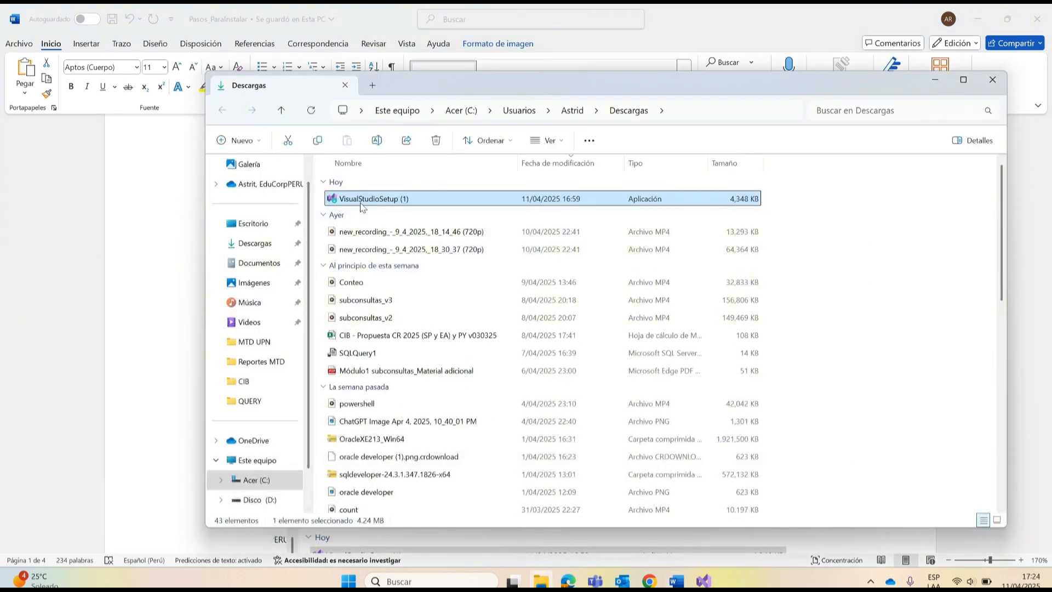
{"action": "scroll", "coordinate": [387, 202], "scroll_direction": "down", "scroll_amount": 8}
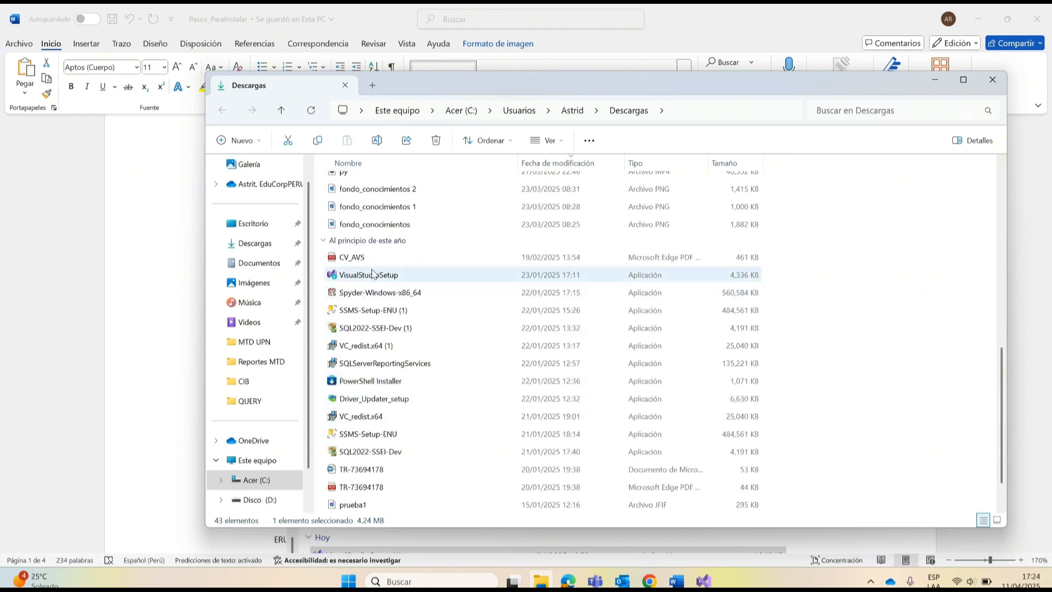
{"action": "left_click", "coordinate": [348, 274]}
{"action": "right_click", "coordinate": [374, 274]}
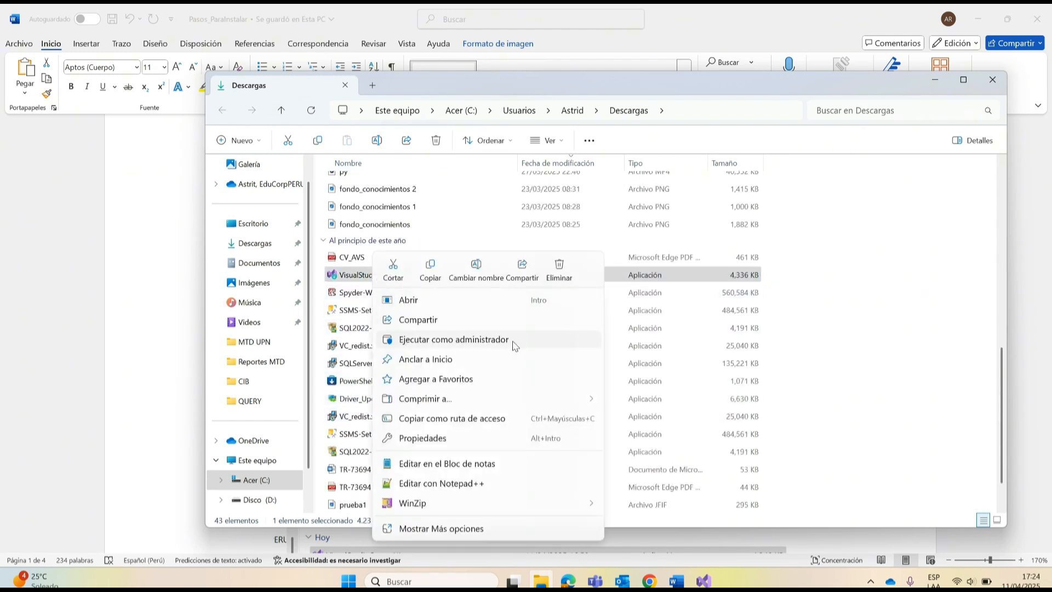
{"action": "left_click", "coordinate": [356, 293]}
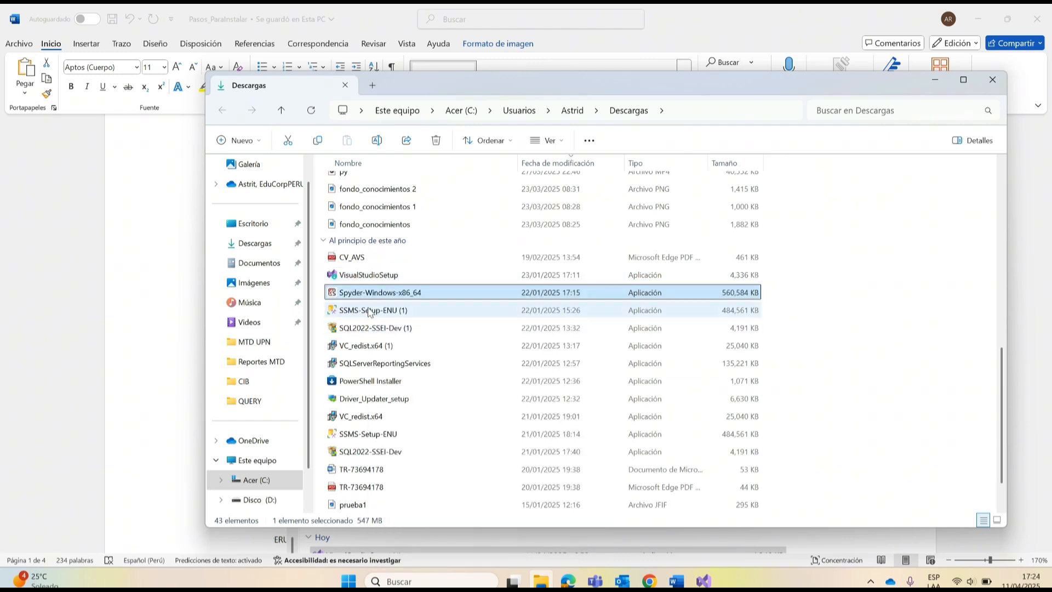
{"action": "left_click", "coordinate": [371, 311]}
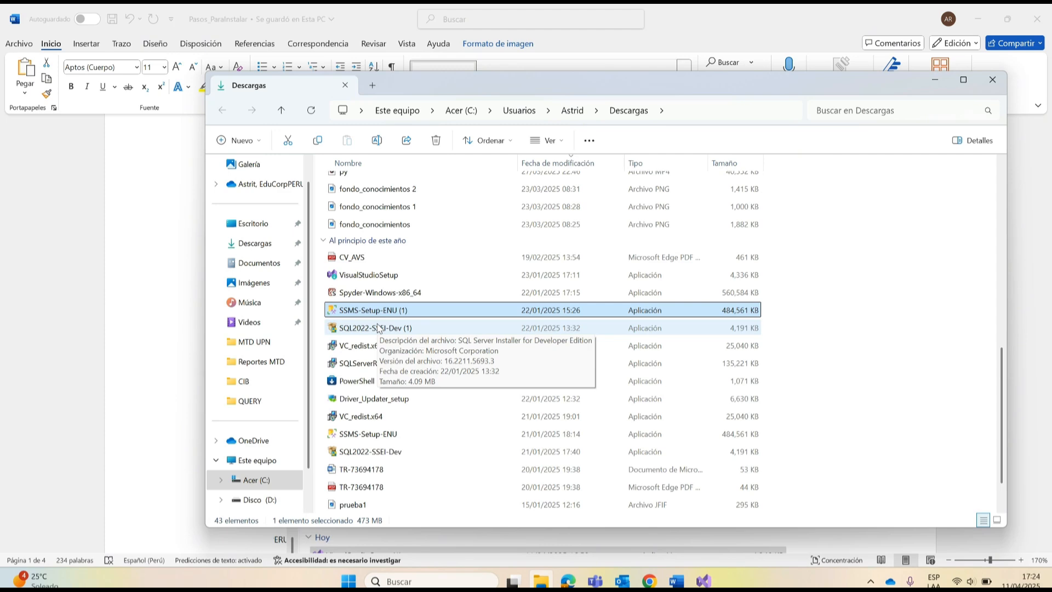
{"action": "left_click", "coordinate": [433, 581]}
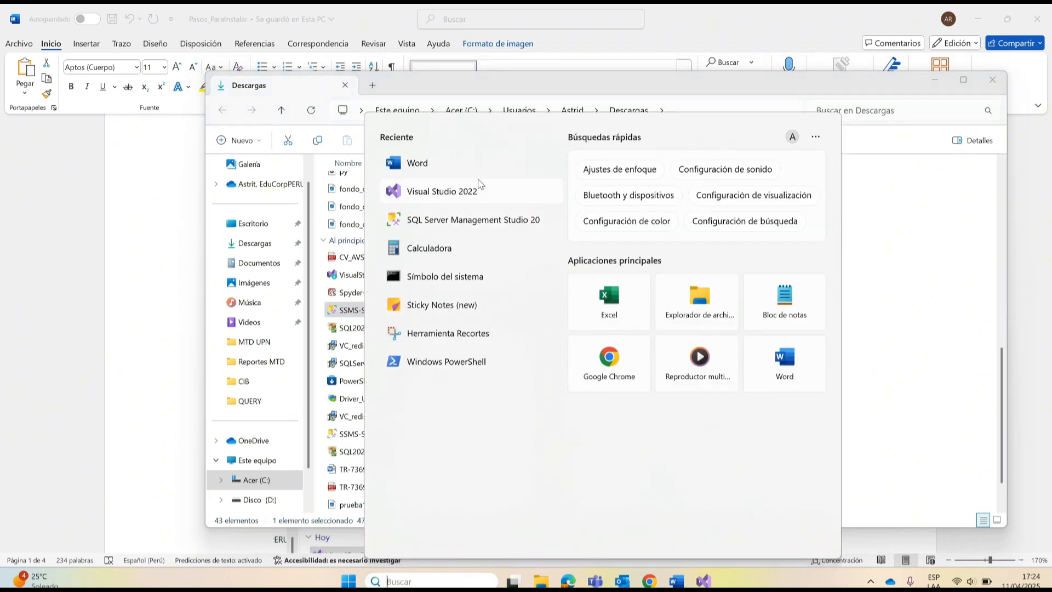
{"action": "left_click", "coordinate": [472, 91]}
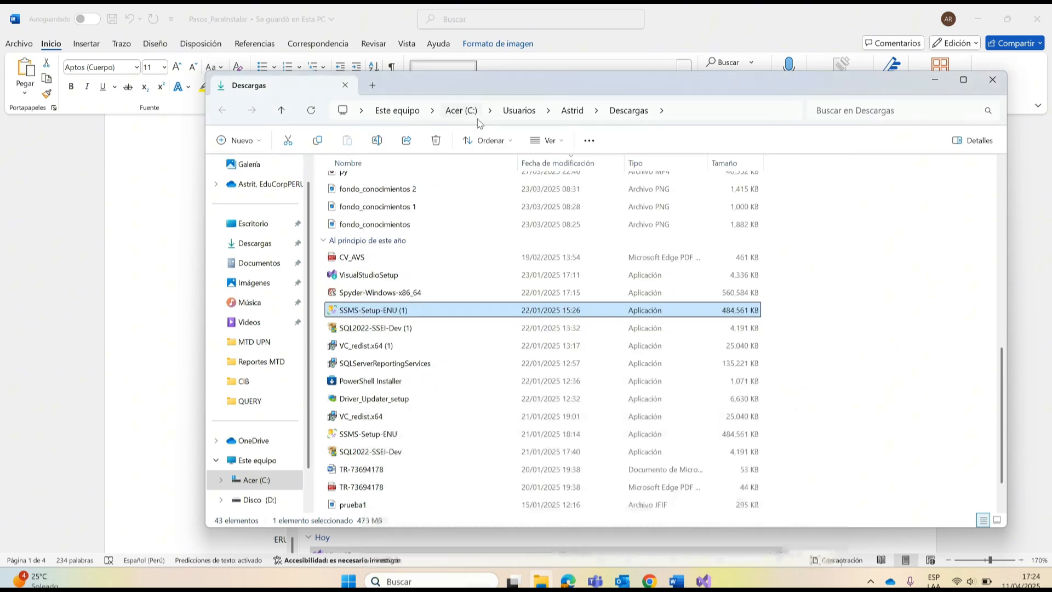
Step: Show the available actions for the VisualStudioSetup (1) installer without running it, and return to the Word guide
{"action": "scroll", "coordinate": [421, 420], "scroll_direction": "up", "scroll_amount": 6}
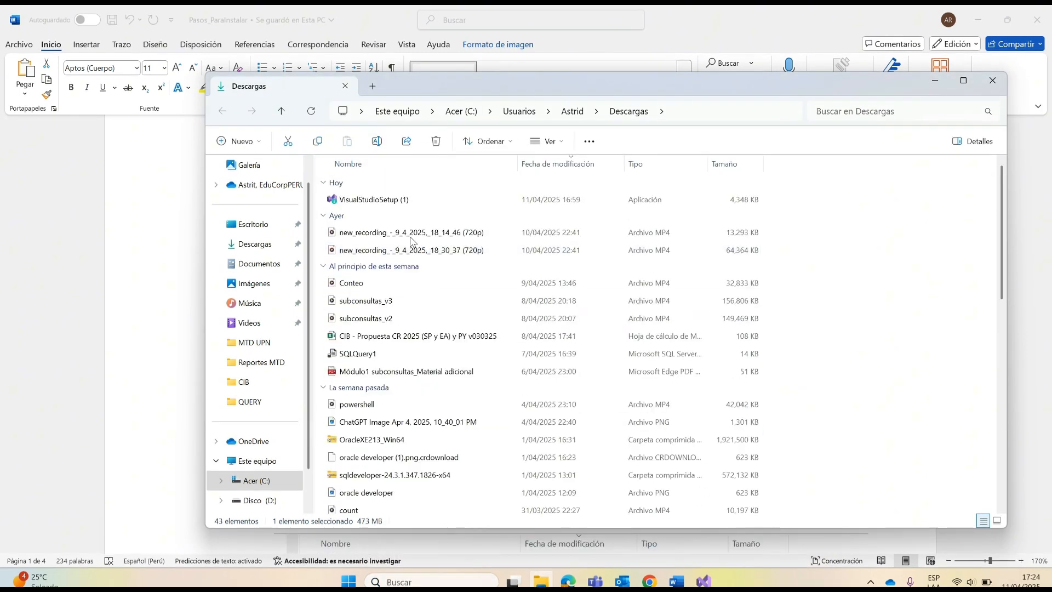
{"action": "left_click", "coordinate": [386, 200]}
{"action": "right_click", "coordinate": [389, 200]}
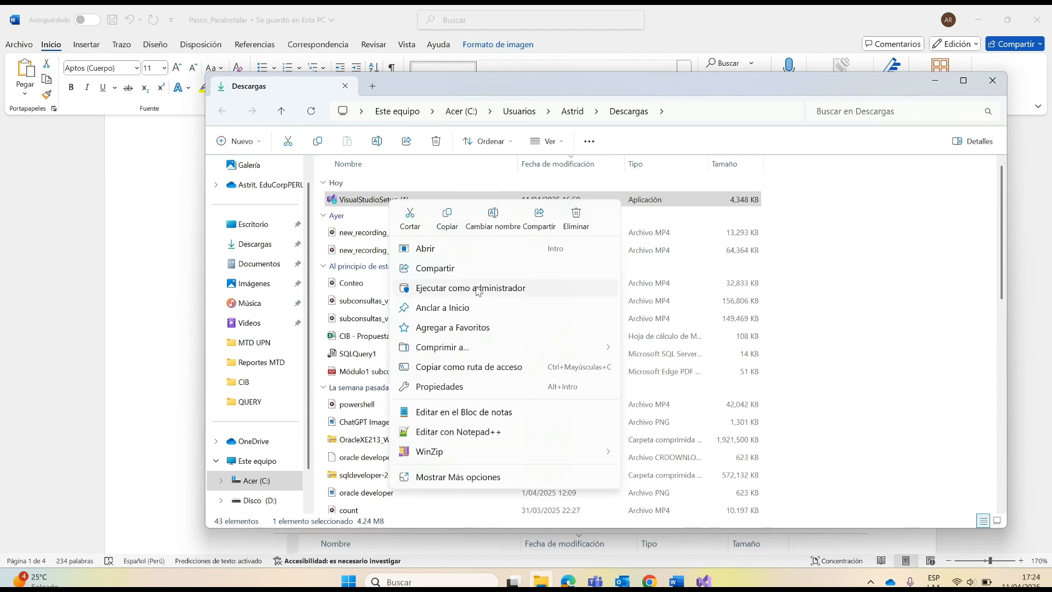
{"action": "left_click", "coordinate": [159, 271]}
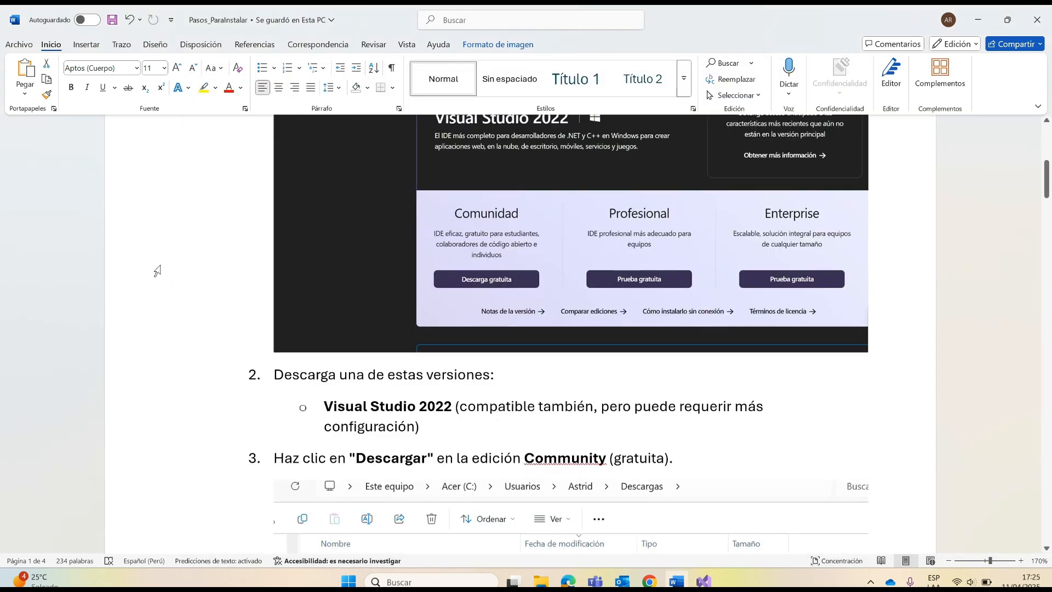
Step: Read Paso 2 and Paso 3 of the guide, covering the installer workloads and the SQL Server Integration Services Projects extension
{"action": "scroll", "coordinate": [274, 296], "scroll_direction": "down", "scroll_amount": 3}
{"action": "scroll", "coordinate": [293, 299], "scroll_direction": "down", "scroll_amount": 8}
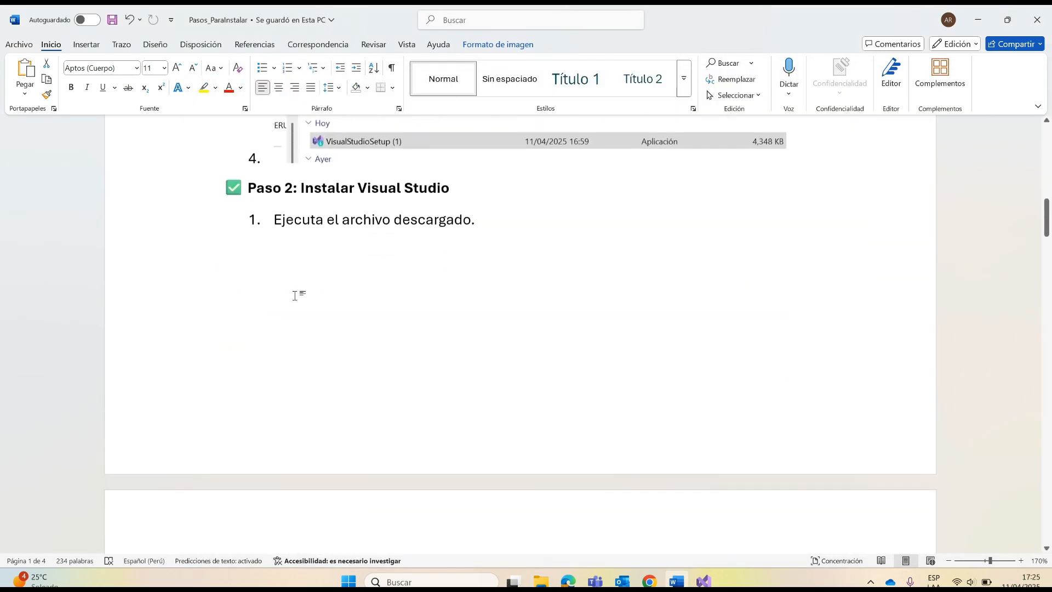
{"action": "scroll", "coordinate": [522, 379], "scroll_direction": "up", "scroll_amount": 6}
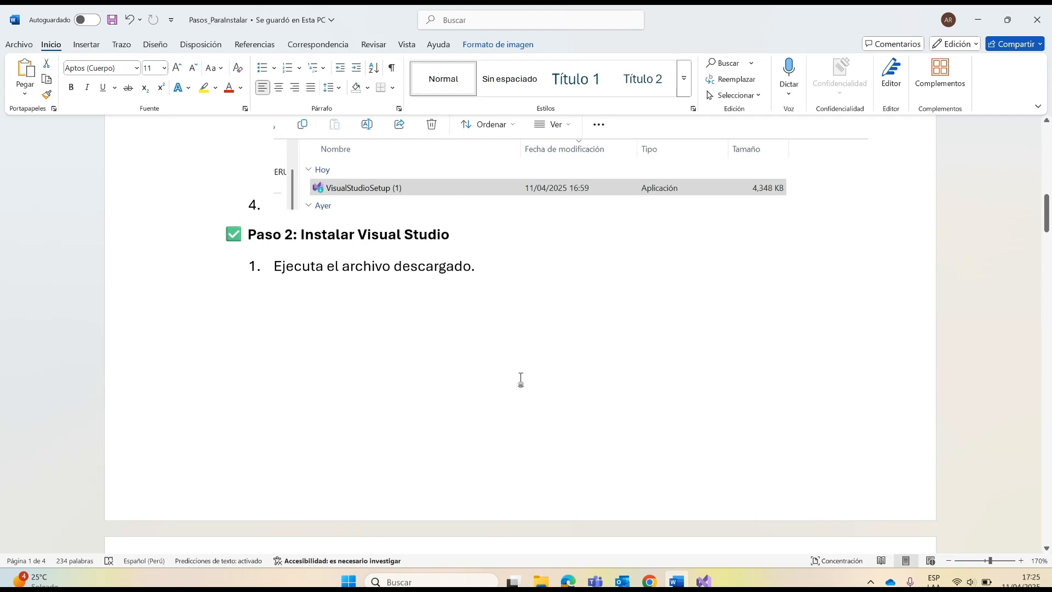
{"action": "scroll", "coordinate": [521, 379], "scroll_direction": "down", "scroll_amount": 12}
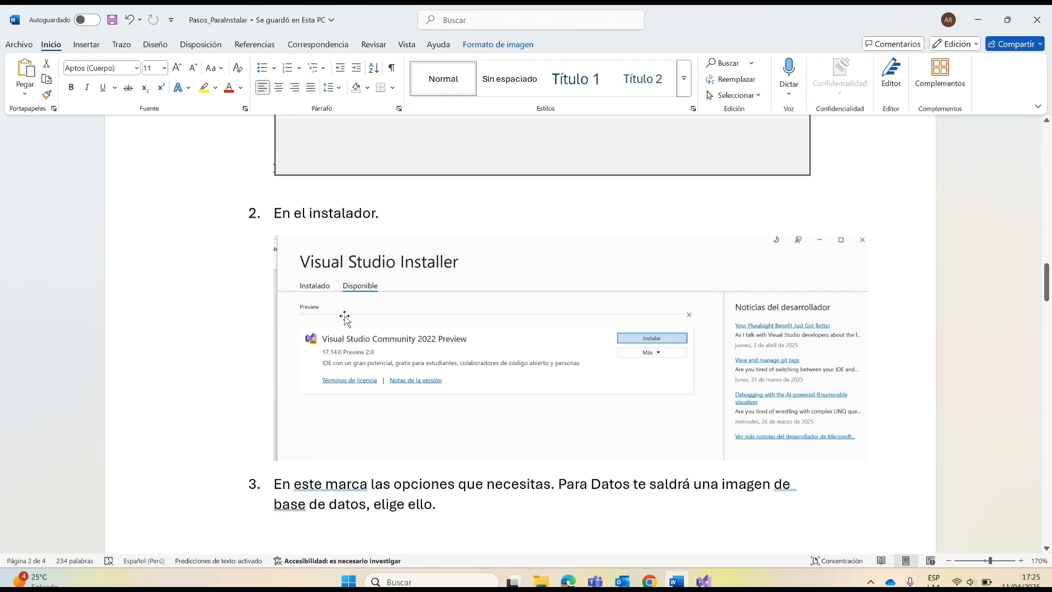
{"action": "scroll", "coordinate": [450, 376], "scroll_direction": "down", "scroll_amount": 10}
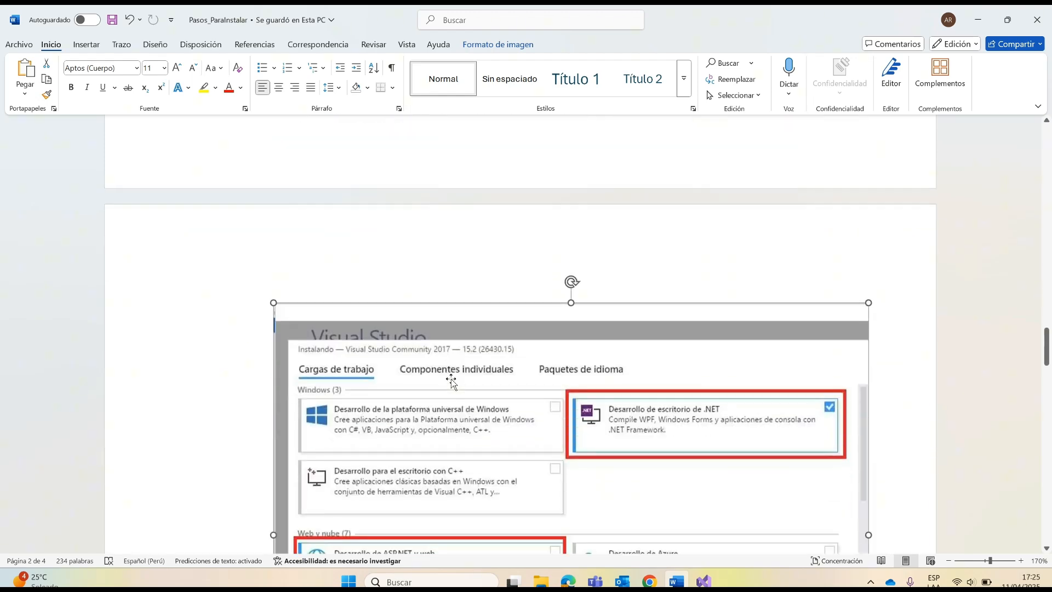
{"action": "scroll", "coordinate": [451, 379], "scroll_direction": "down", "scroll_amount": 5}
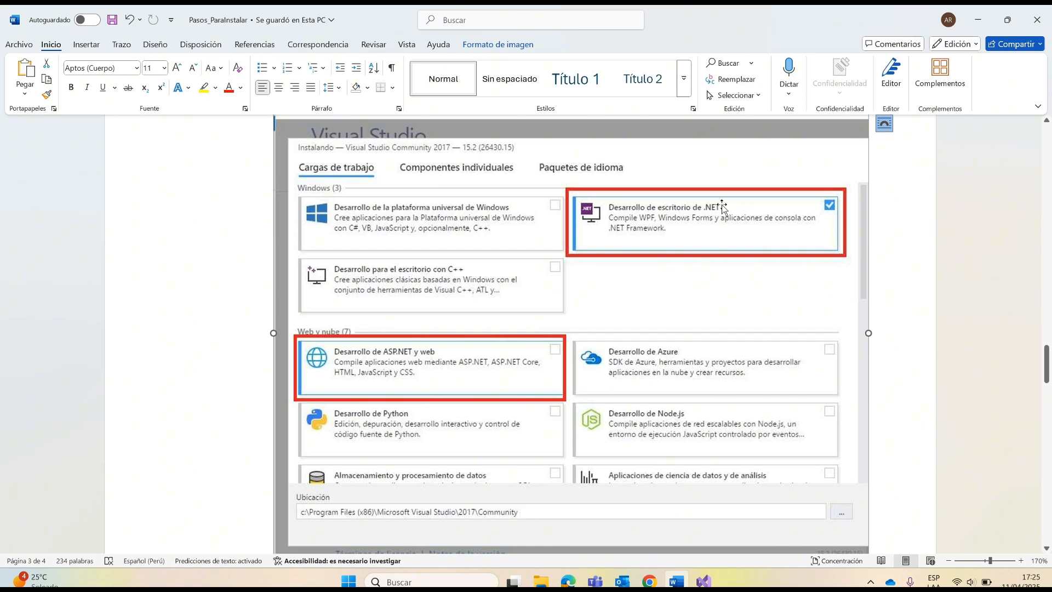
{"action": "scroll", "coordinate": [512, 372], "scroll_direction": "down", "scroll_amount": 2}
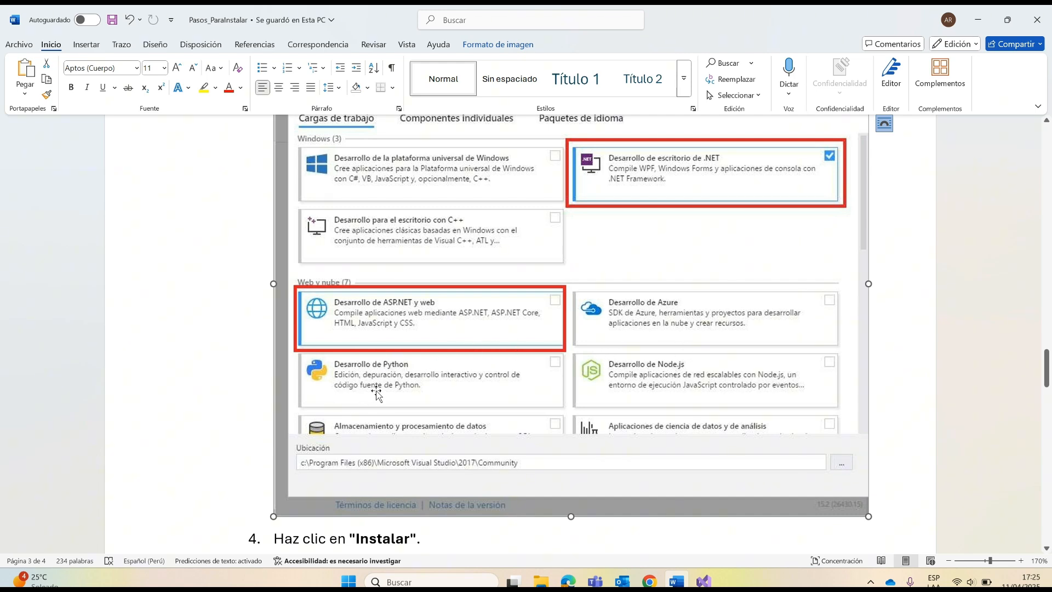
{"action": "scroll", "coordinate": [384, 391], "scroll_direction": "up", "scroll_amount": 1}
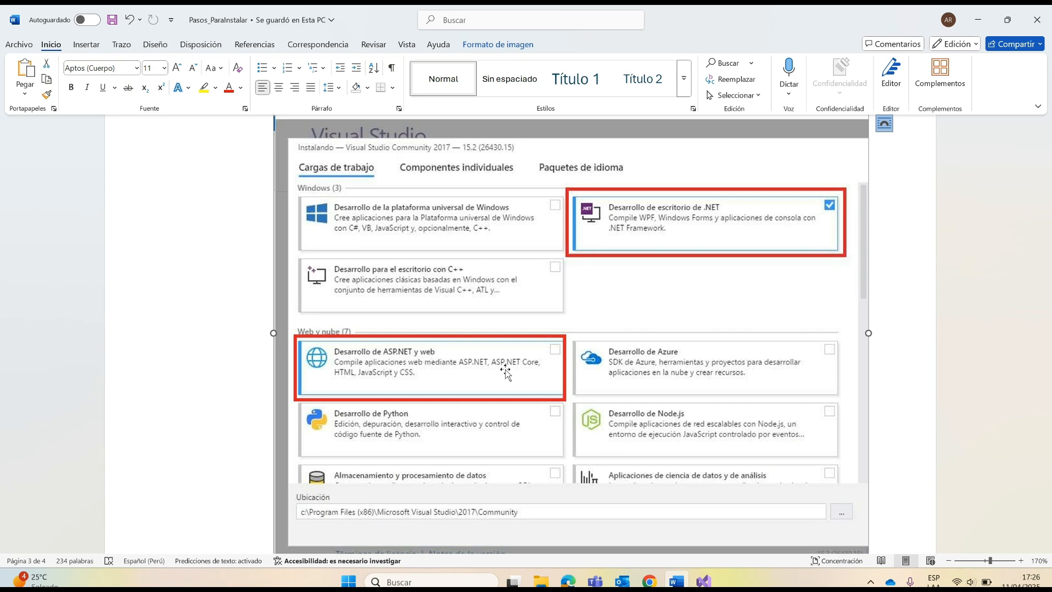
{"action": "scroll", "coordinate": [739, 353], "scroll_direction": "down", "scroll_amount": 1}
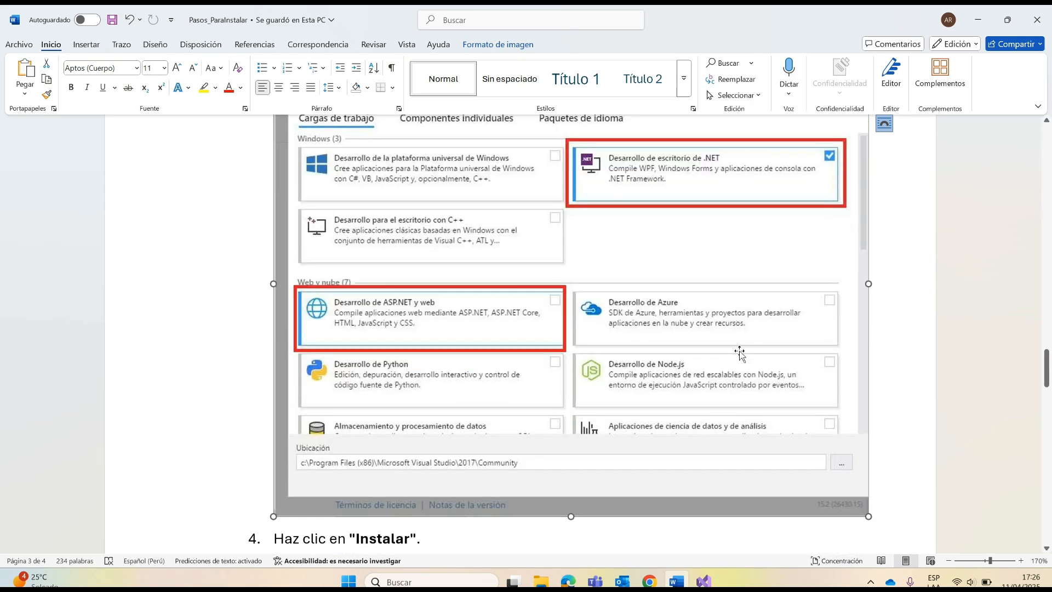
{"action": "scroll", "coordinate": [739, 354], "scroll_direction": "down", "scroll_amount": 5}
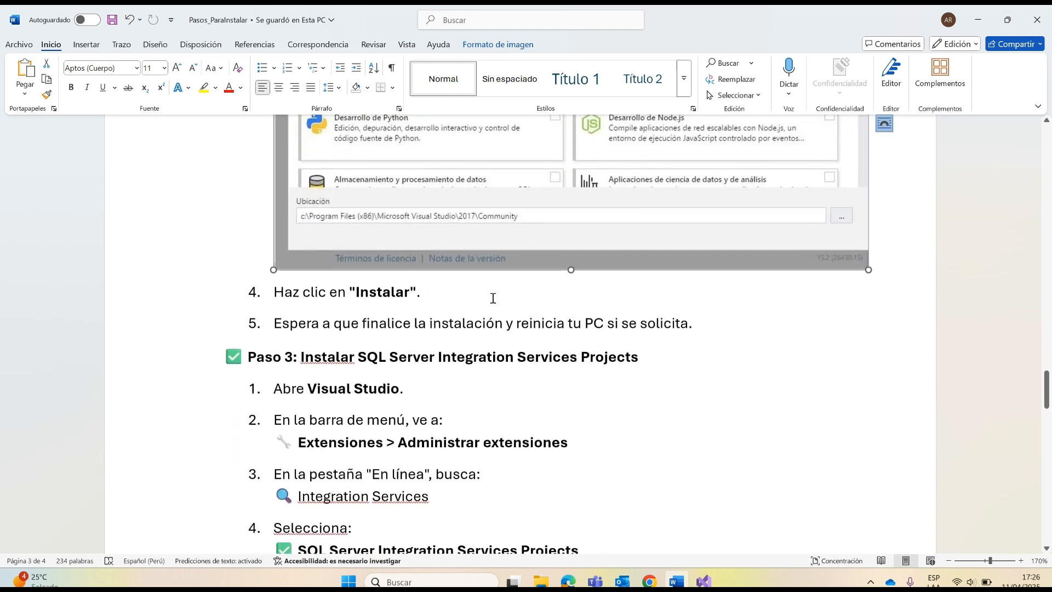
{"action": "scroll", "coordinate": [691, 322], "scroll_direction": "down", "scroll_amount": 3}
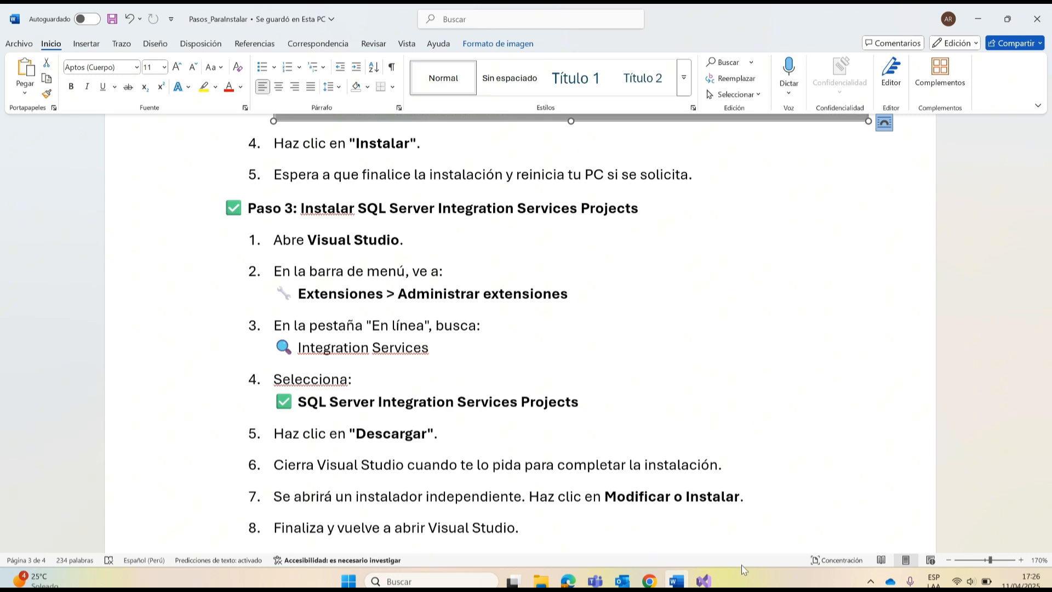
Step: Switch to Visual Studio 2022 and open today's recent solution Carga_File_Cobranzas.sln
{"action": "left_click", "coordinate": [714, 582]}
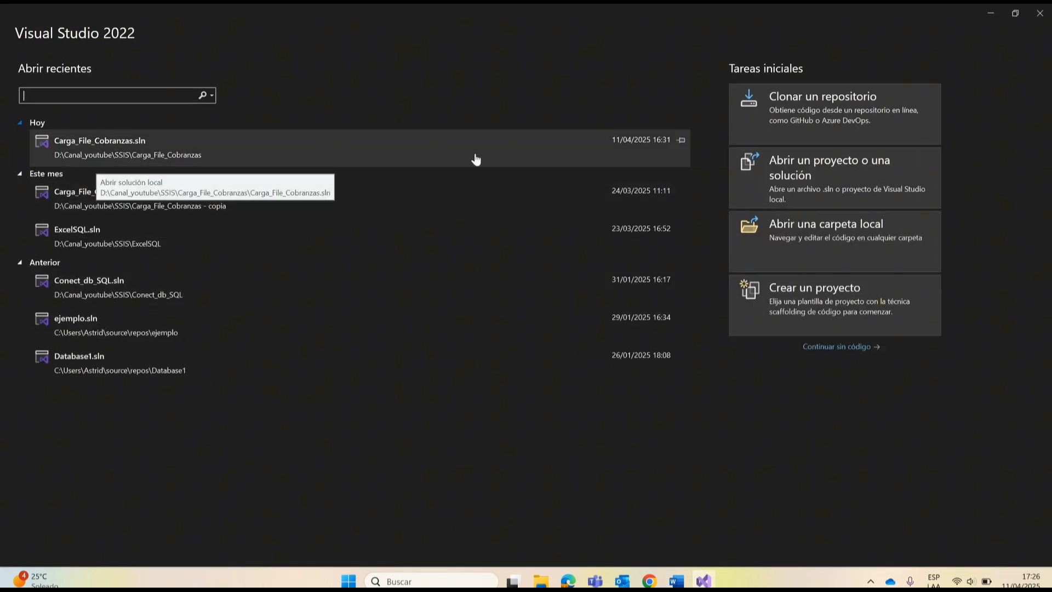
{"action": "left_click", "coordinate": [118, 140]}
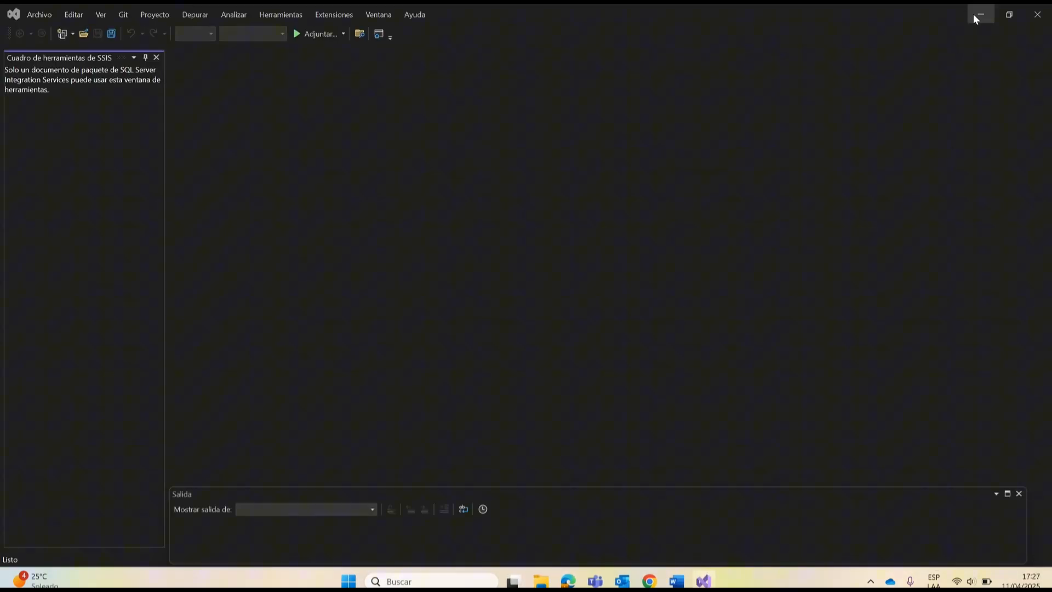
{"action": "left_click", "coordinate": [974, 14]}
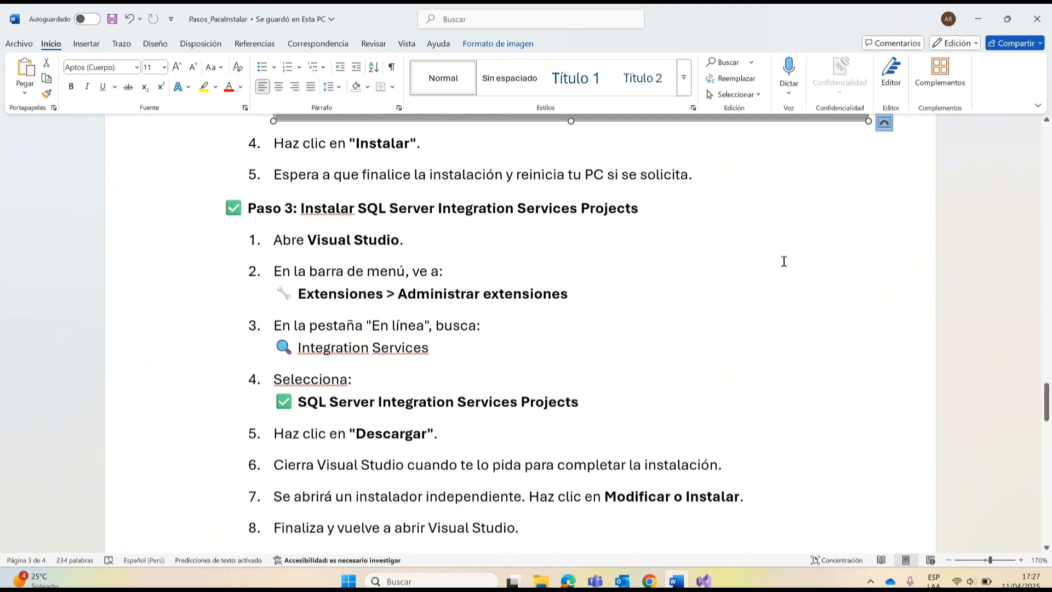
{"action": "left_click", "coordinate": [968, 14]}
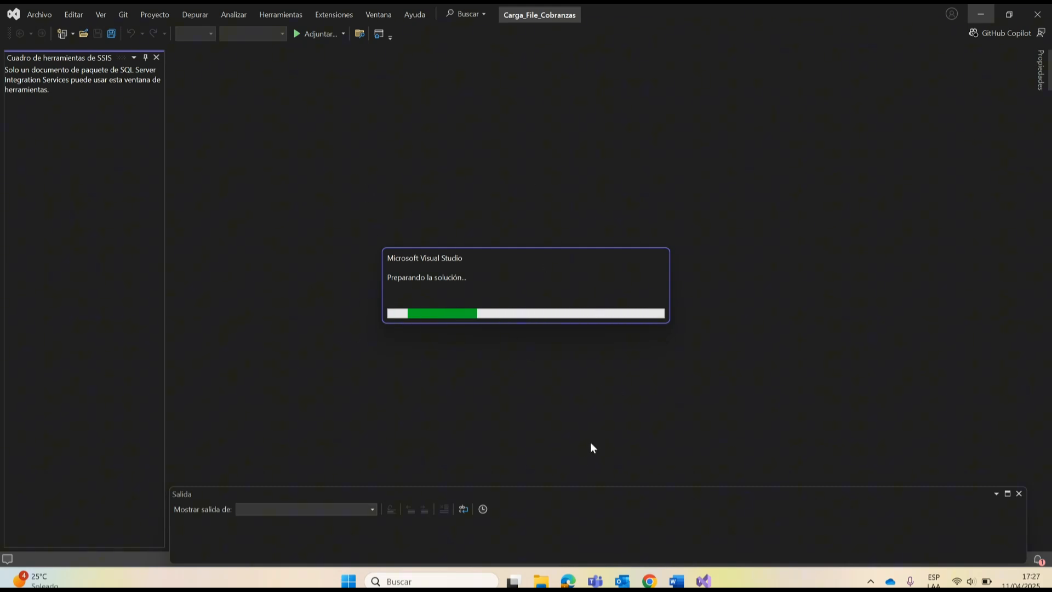
{"action": "key", "text": "alt+Tab"}
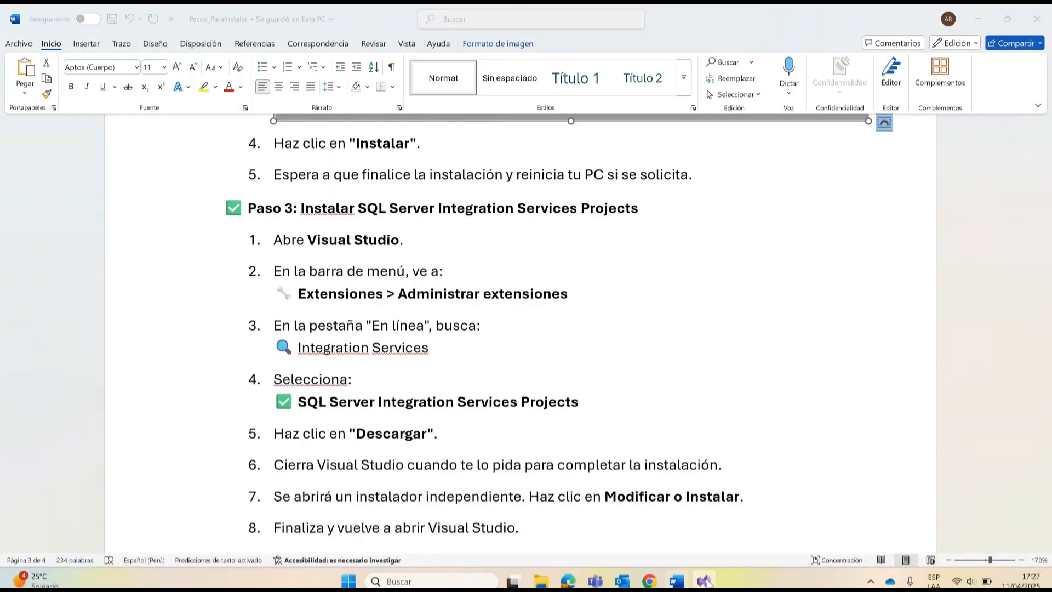
{"action": "left_click", "coordinate": [704, 580]}
Step: Open the extension manager for the Carga_File_Cobranzas solution
{"action": "left_click", "coordinate": [445, 16]}
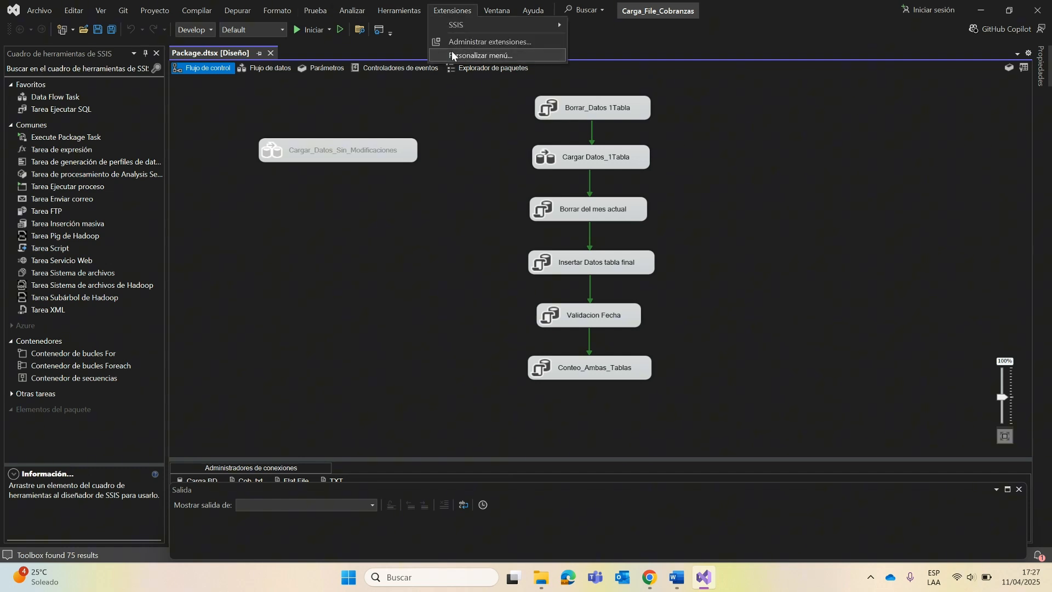
{"action": "left_click", "coordinate": [452, 15]}
{"action": "key", "text": "alt+v"}
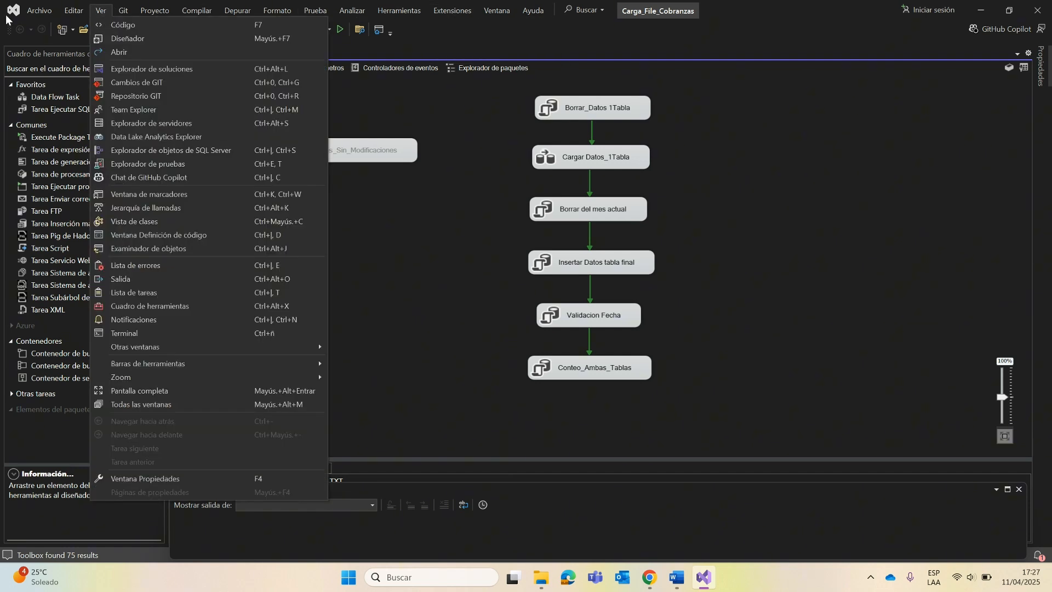
{"action": "key", "text": "Escape"}
{"action": "key", "text": "alt+a"}
{"action": "key", "text": "alt+p"}
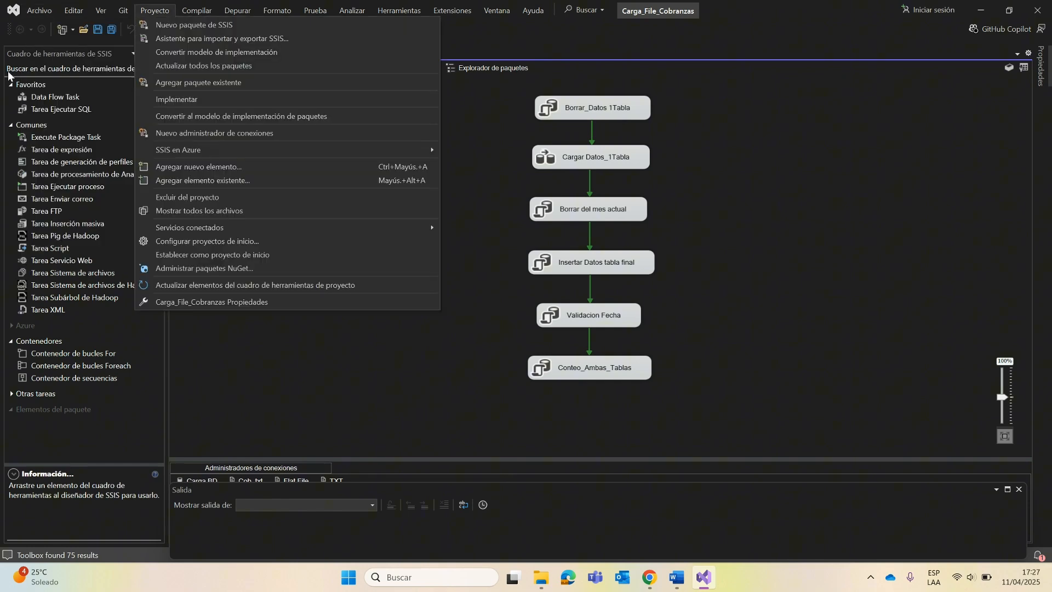
{"action": "left_click", "coordinate": [465, 11]}
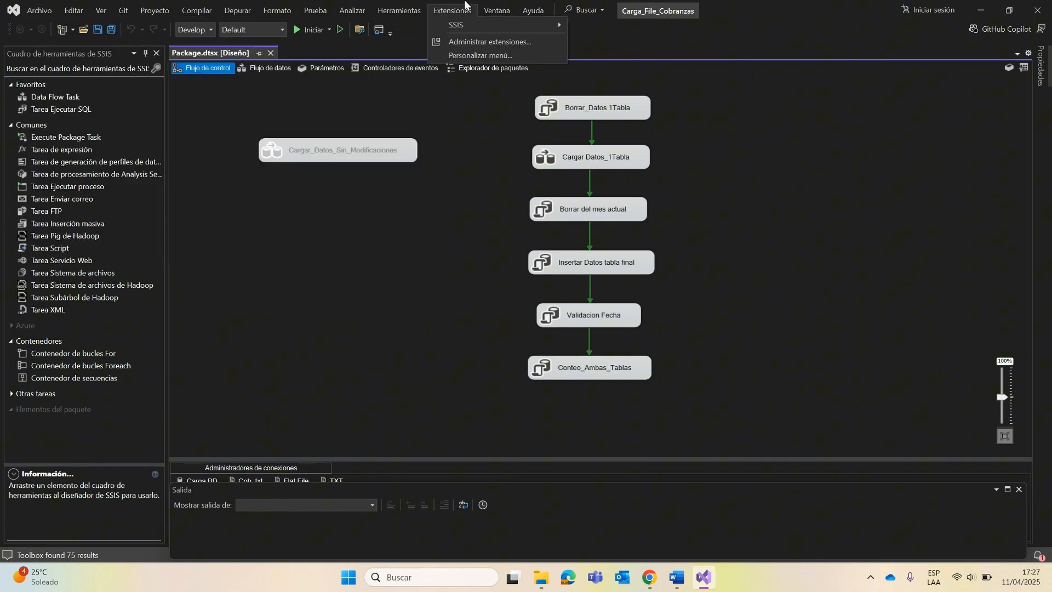
{"action": "left_click", "coordinate": [485, 45]}
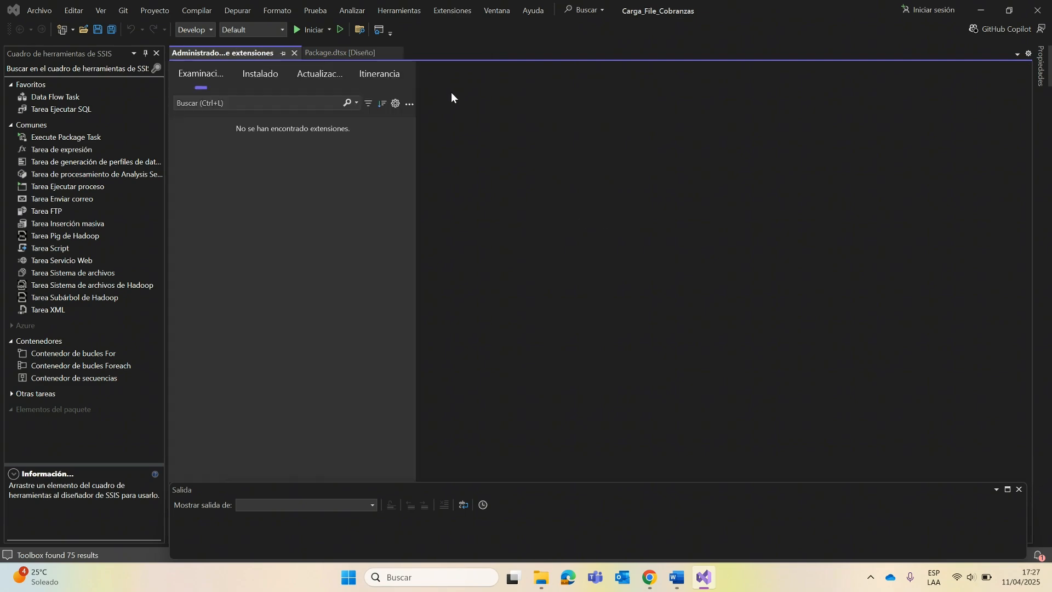
Step: Search the available extensions for "inte" and view the details of Npgsql PostgreSQL Integration without installing it
{"action": "left_click", "coordinate": [243, 104]}
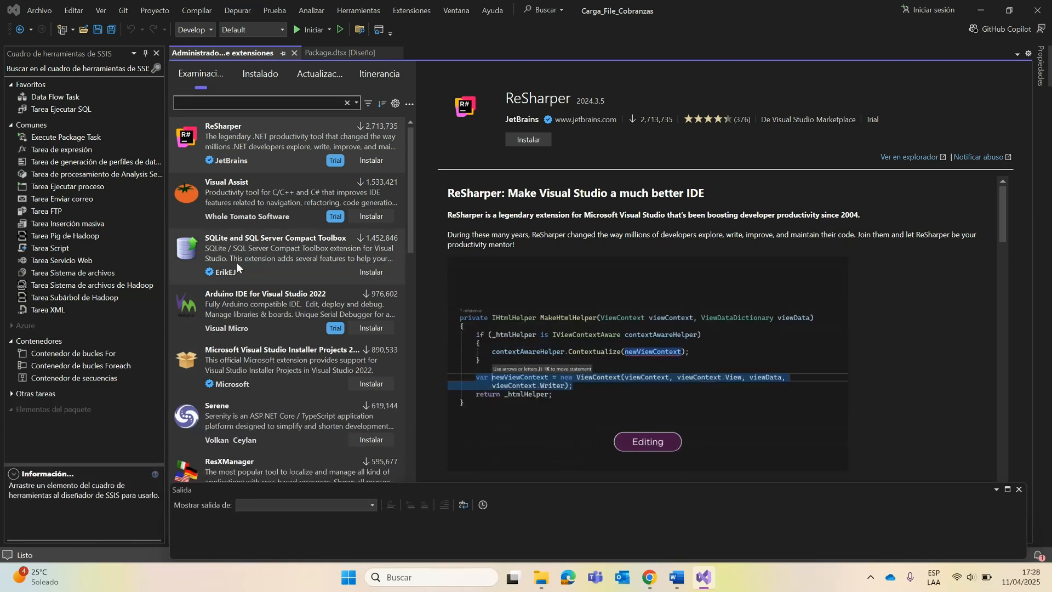
{"action": "scroll", "coordinate": [258, 406], "scroll_direction": "down", "scroll_amount": 3}
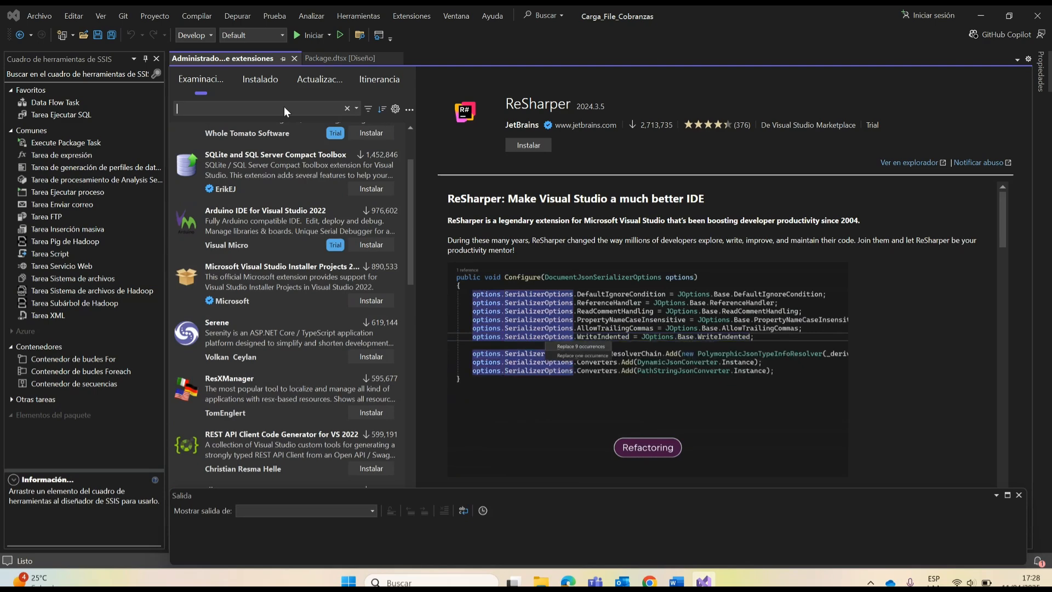
{"action": "type", "text": "int"}
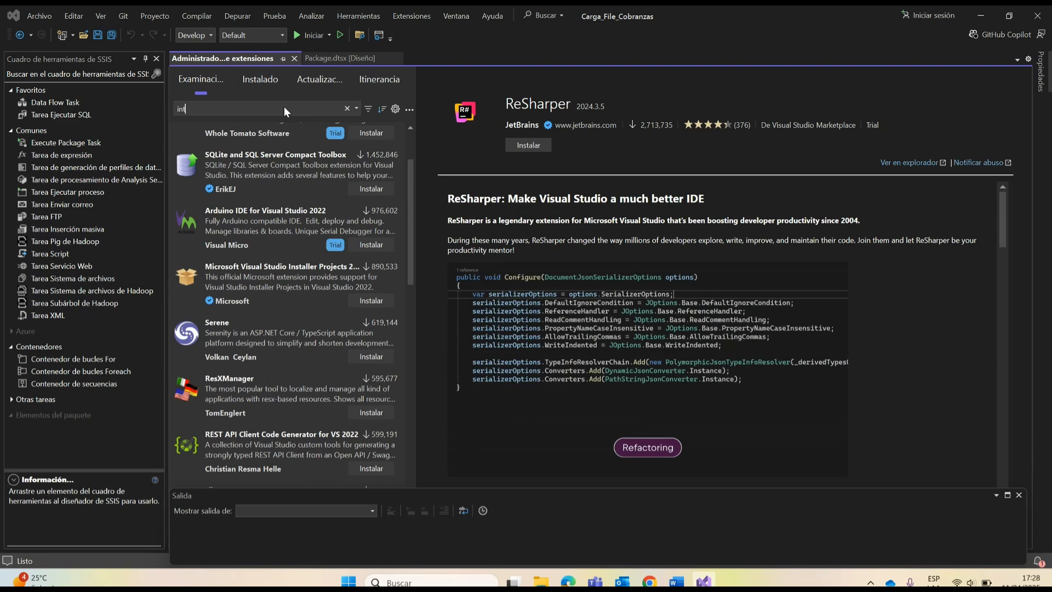
{"action": "type", "text": "e"}
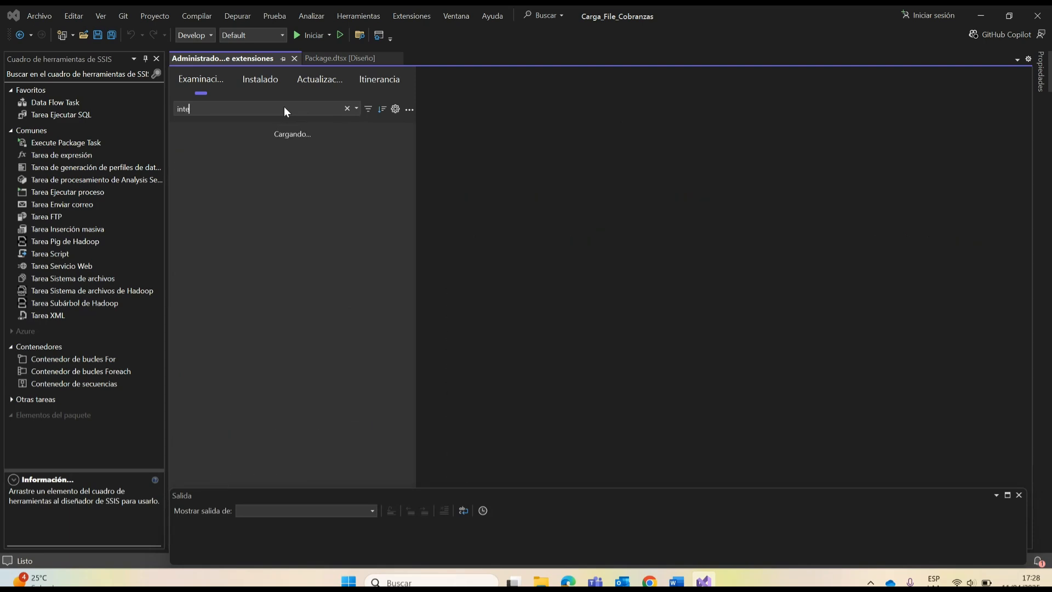
{"action": "type", "text": "f"}
{"action": "key", "text": "BackSpace"}
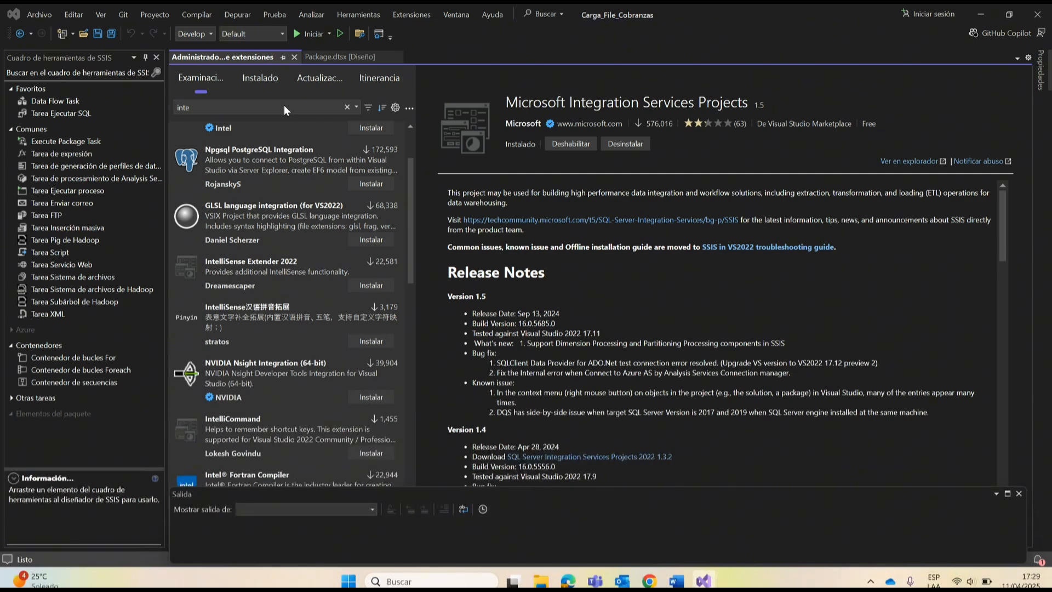
{"action": "left_click", "coordinate": [279, 172]}
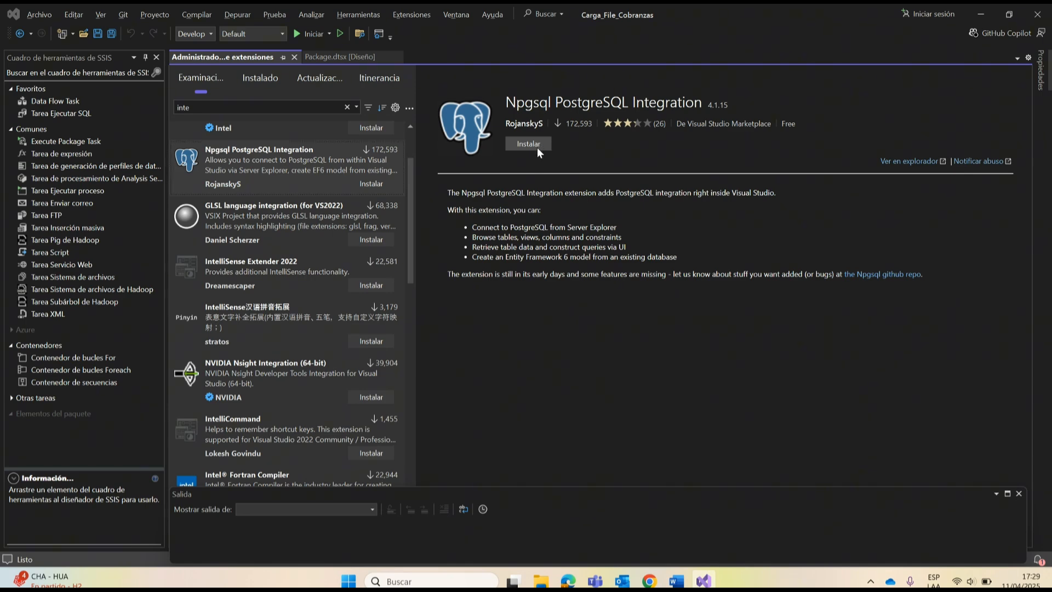
Step: Return to the Word guide and read the end of Paso 3 and the start of Paso 4 on creating an SSIS project
{"action": "left_click", "coordinate": [982, 15]}
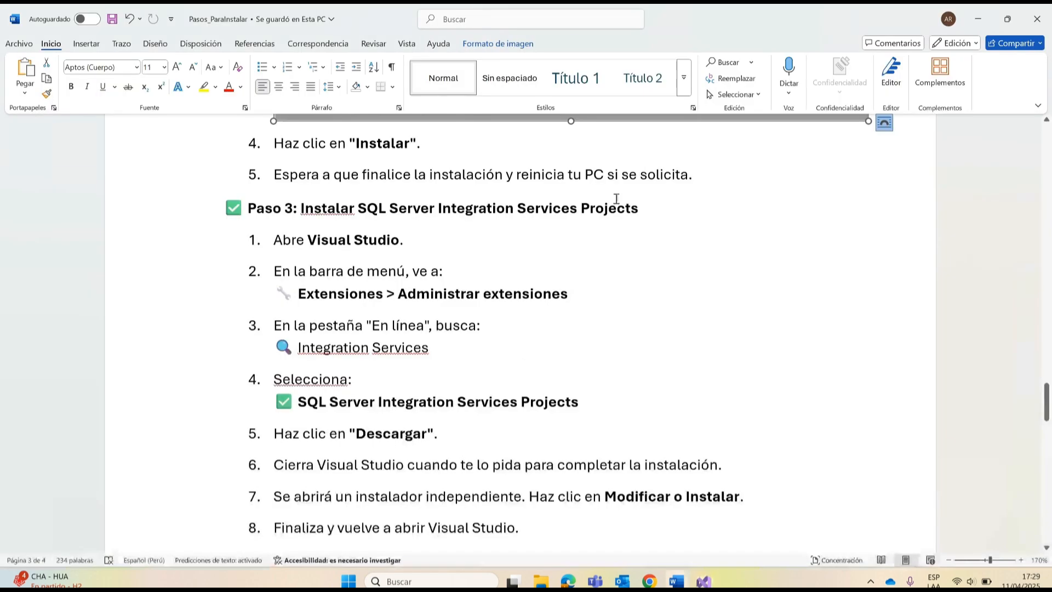
{"action": "scroll", "coordinate": [454, 443], "scroll_direction": "down", "scroll_amount": 4}
{"action": "scroll", "coordinate": [455, 443], "scroll_direction": "down", "scroll_amount": 3}
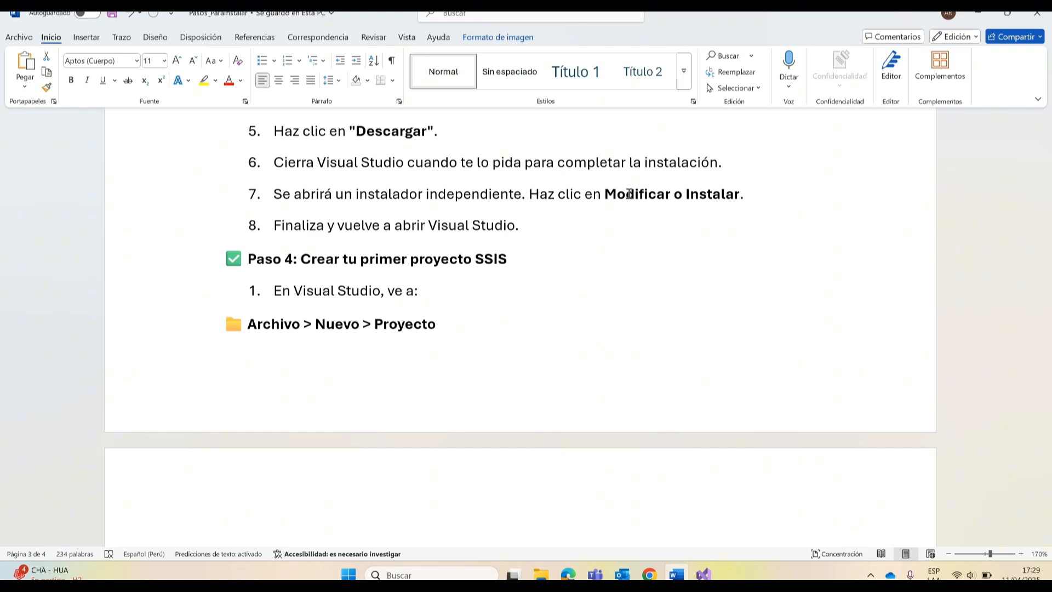
Step: Launch Visual Studio 2022 from the Windows search and start creating a new project
{"action": "left_click", "coordinate": [982, 13]}
{"action": "left_click", "coordinate": [417, 575]}
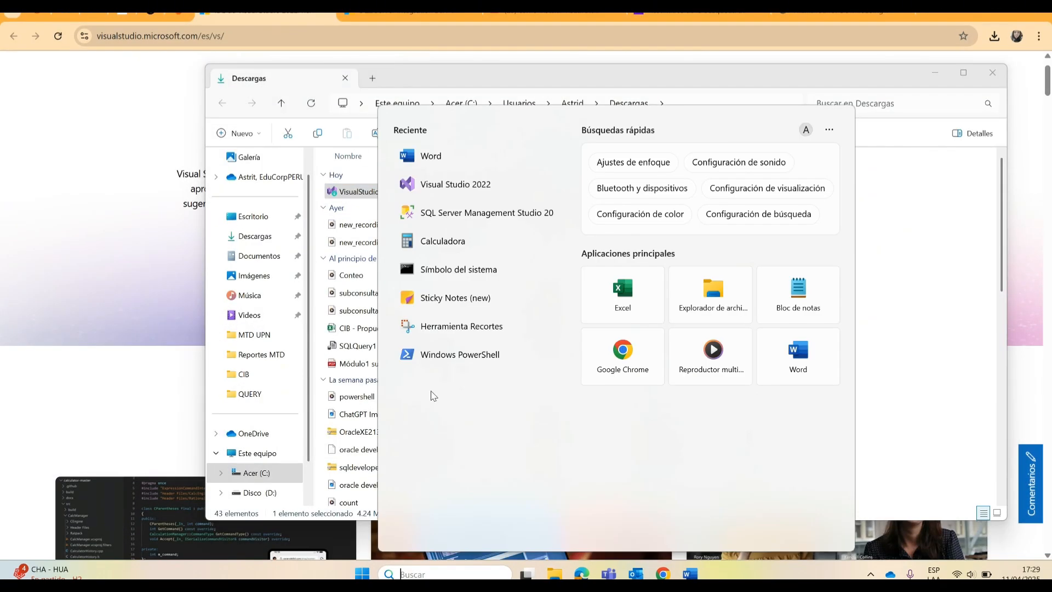
{"action": "left_click", "coordinate": [473, 189]}
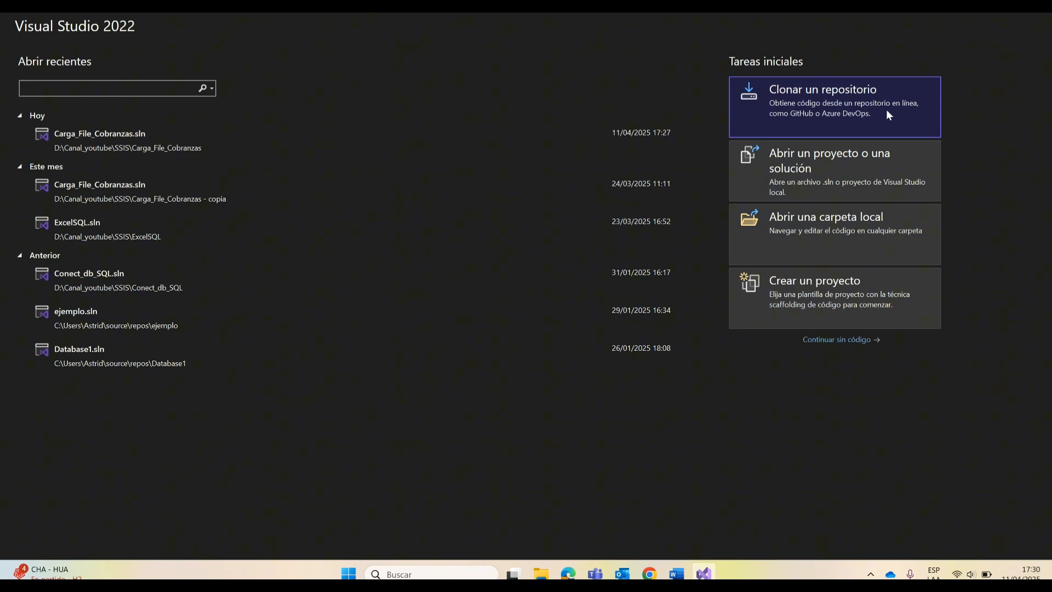
{"action": "left_click", "coordinate": [858, 312]}
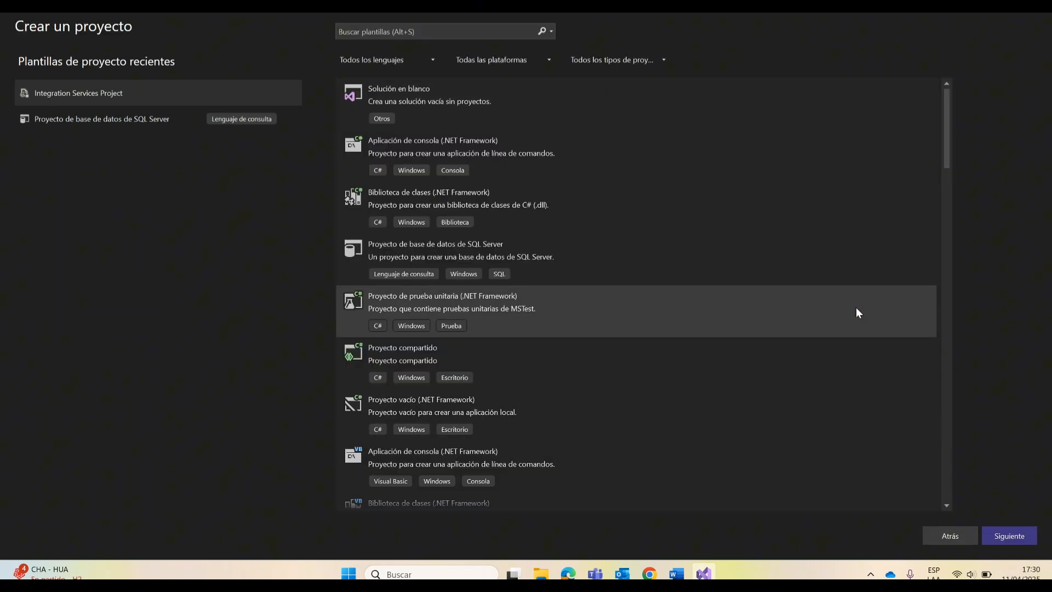
Step: Find the Integration Services Project template by searching for "etl" and proceed to its project configuration
{"action": "left_click", "coordinate": [443, 33]}
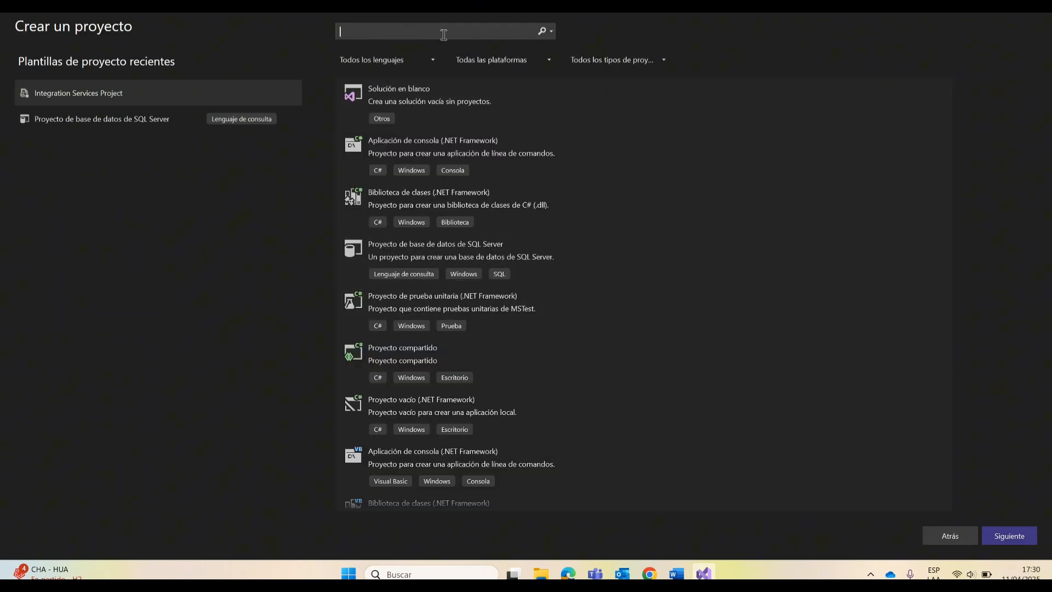
{"action": "type", "text": "etl"}
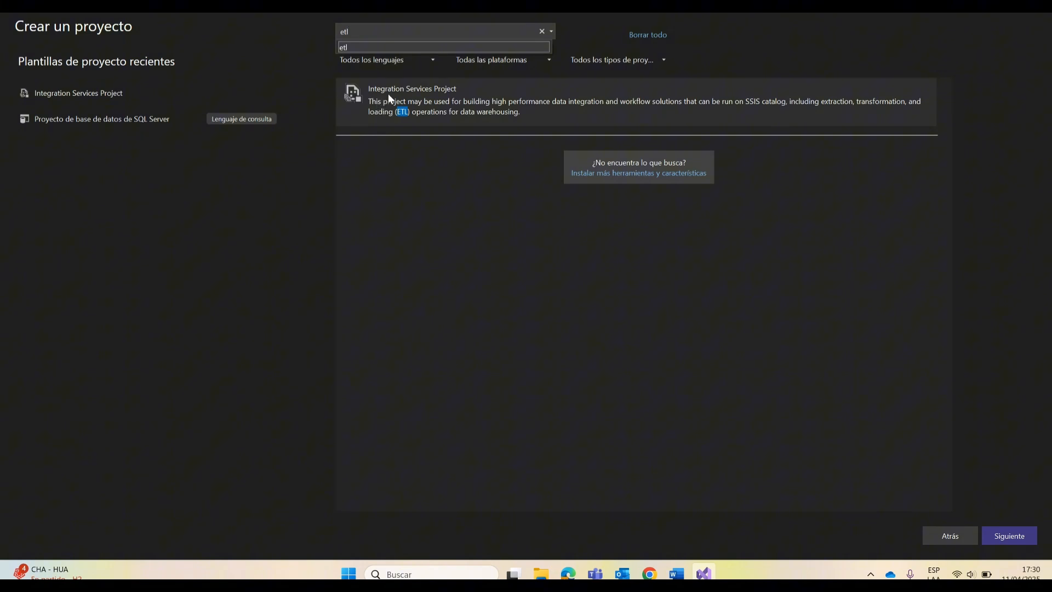
{"action": "left_click", "coordinate": [413, 94]}
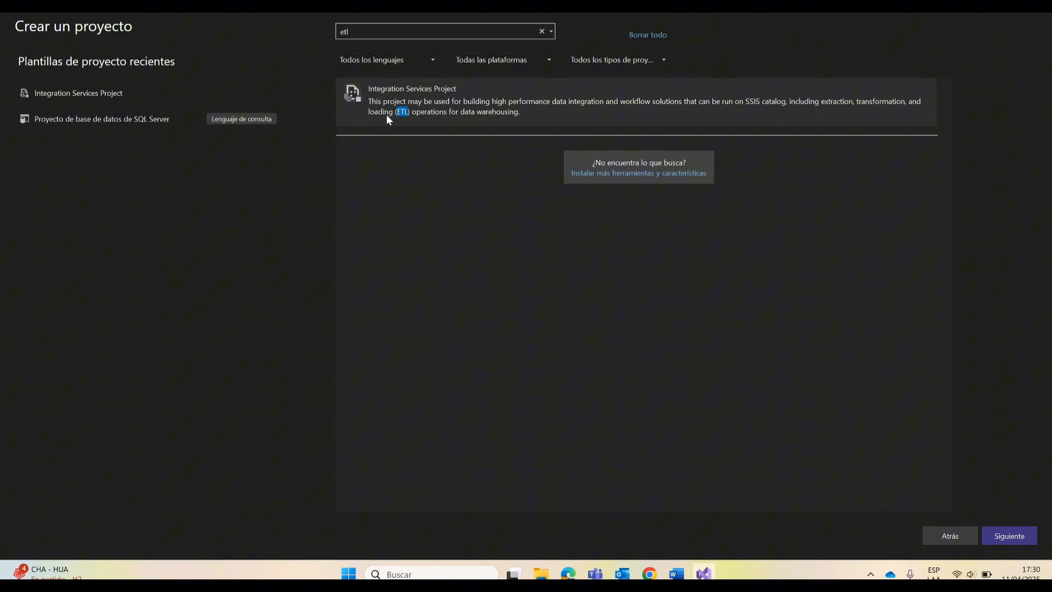
{"action": "left_click", "coordinate": [1027, 534]}
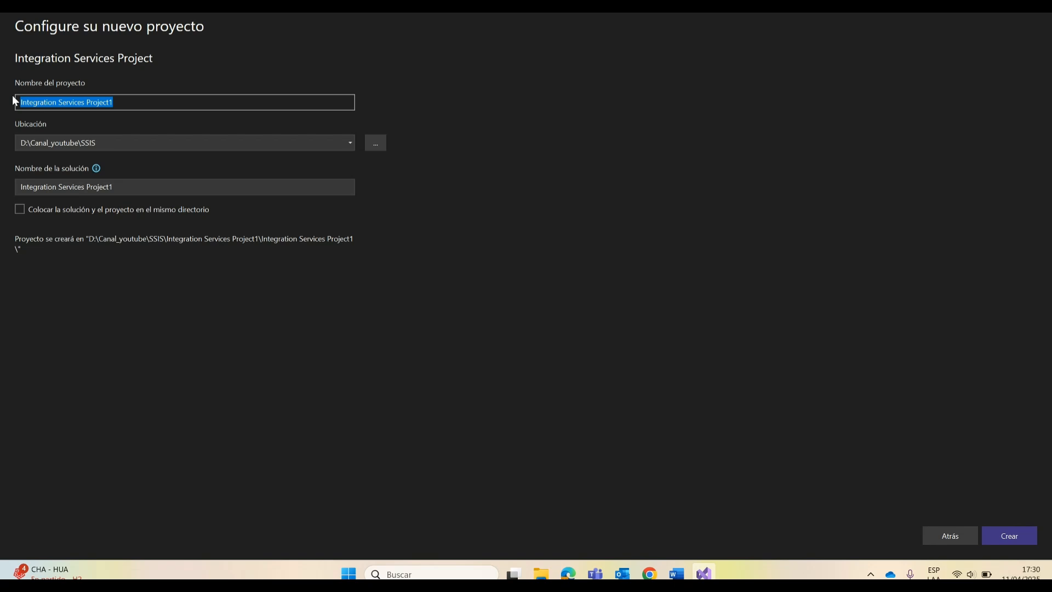
Step: Name the project ejemploBasico, keep the location D:\Canal_youtube\SSIS, and create the project
{"action": "type", "text": "ejemplo"}
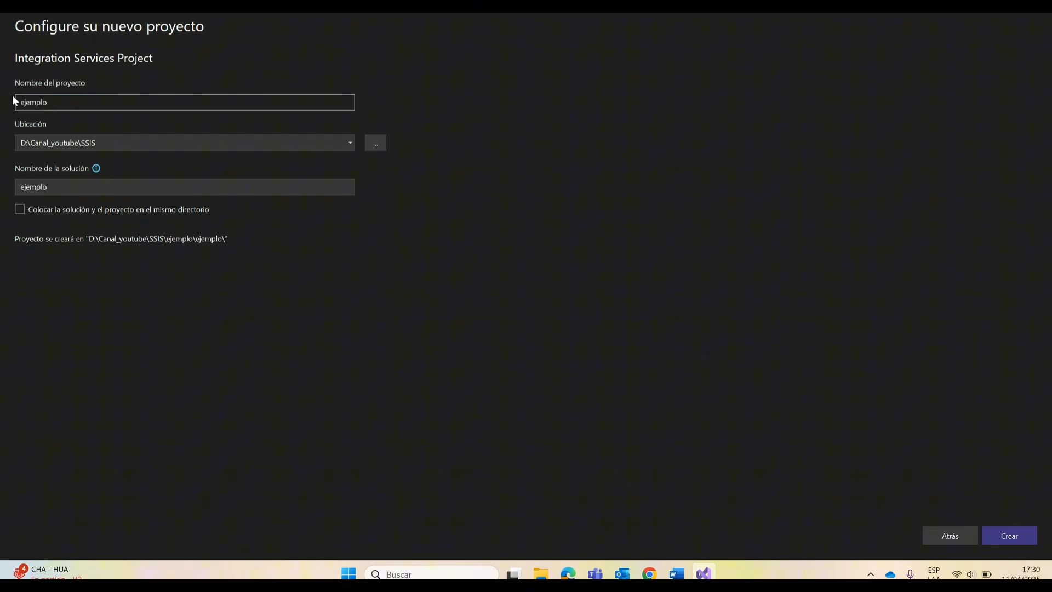
{"action": "key", "text": "Caps_Lock"}
{"action": "type", "text": "B"}
{"action": "key", "text": "Caps_Lock"}
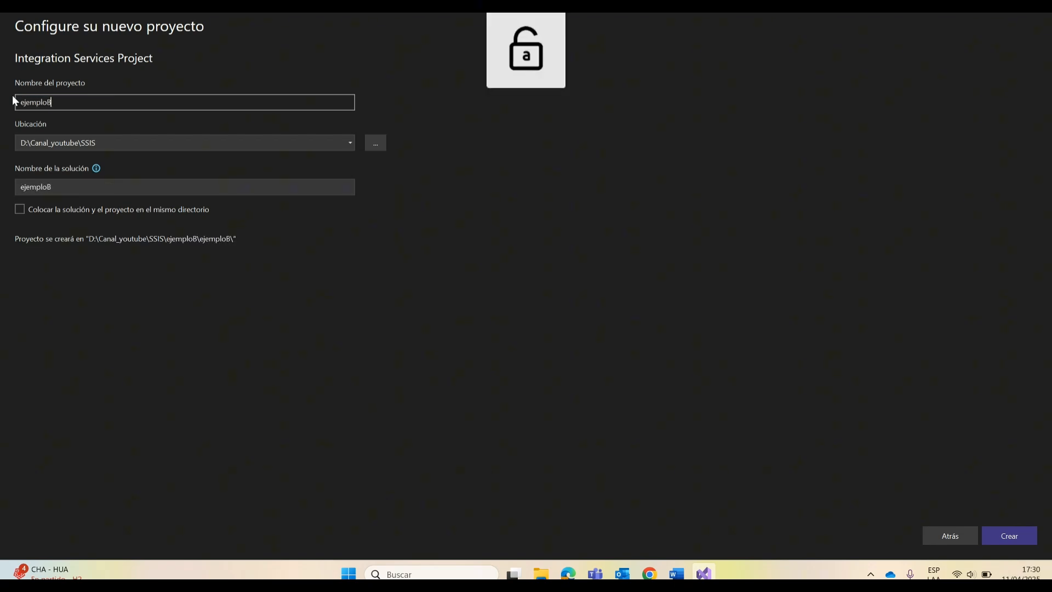
{"action": "type", "text": "asico"}
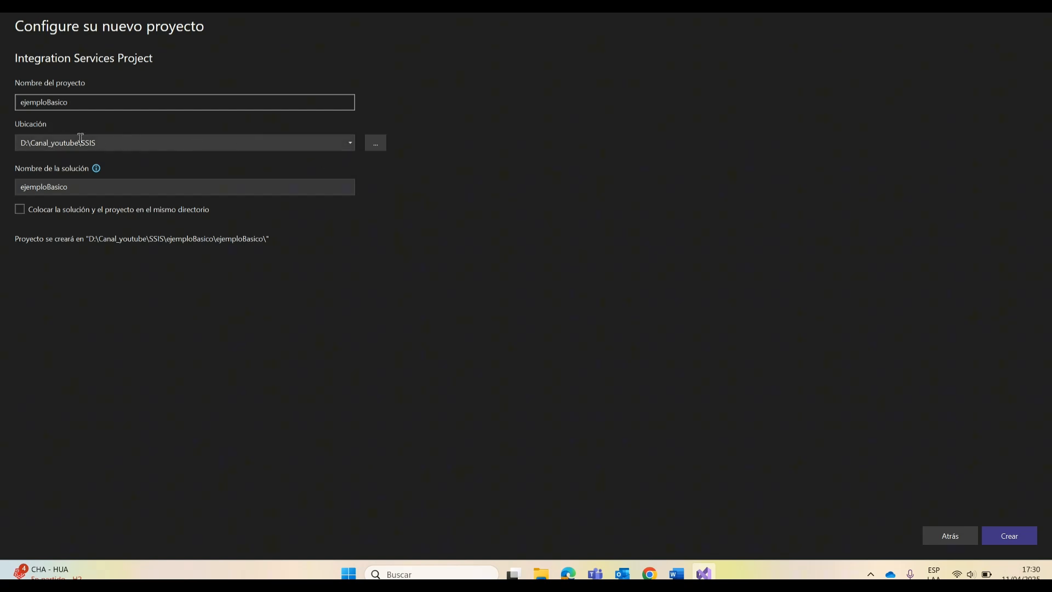
{"action": "left_click", "coordinate": [25, 142]}
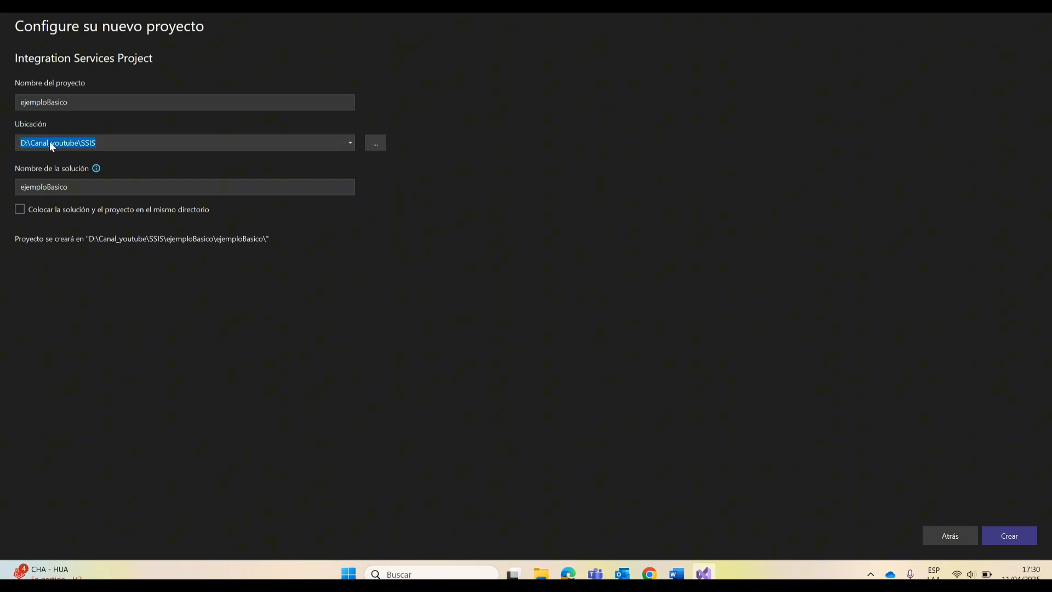
{"action": "left_click", "coordinate": [73, 142]}
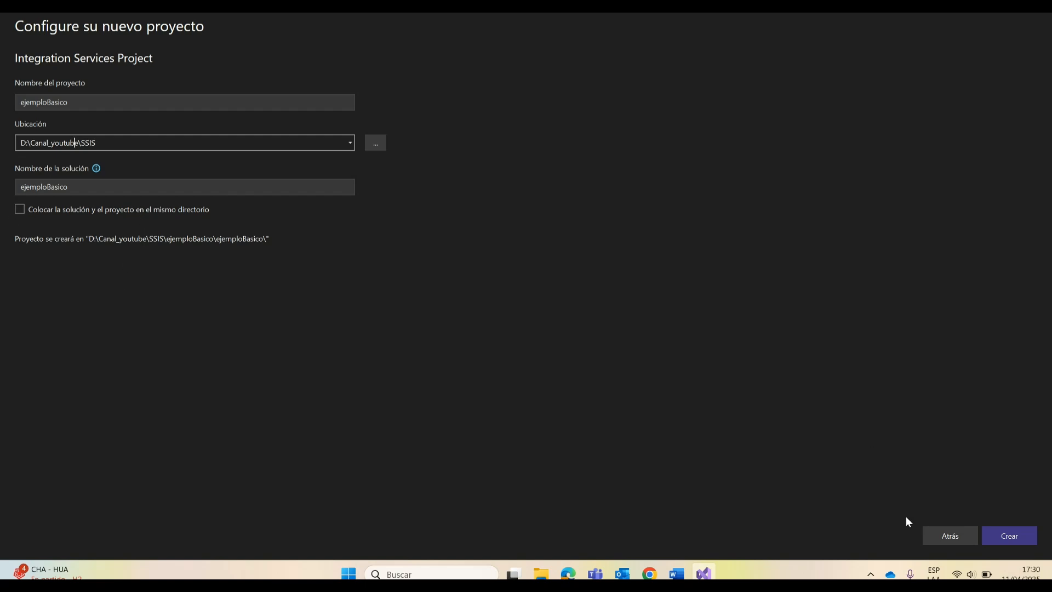
{"action": "left_click", "coordinate": [1002, 537]}
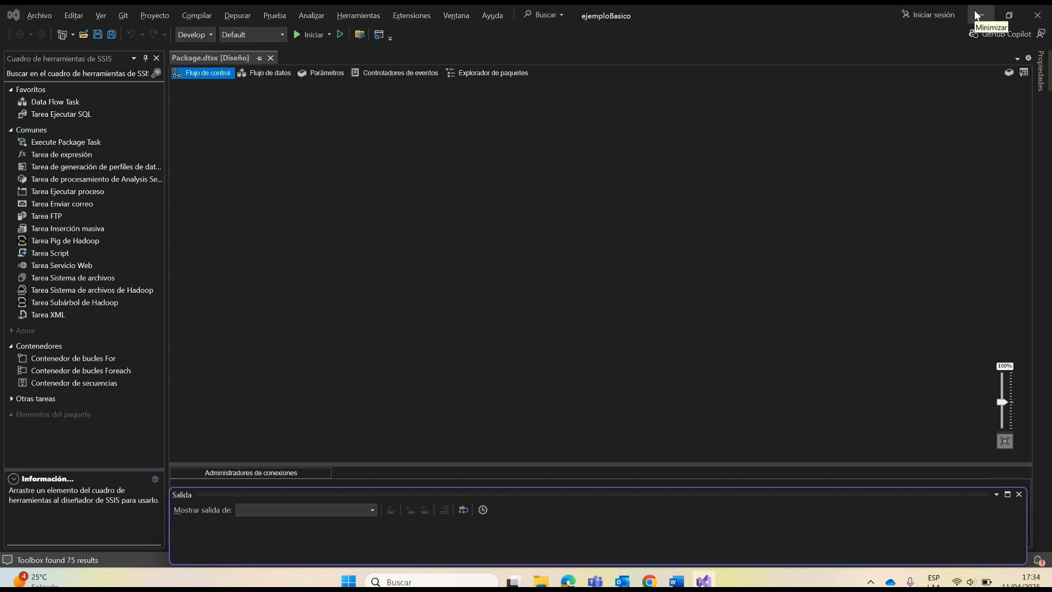
Step: Examine the file, editing, view and project commands available for the ejemploBasico project
{"action": "left_click", "coordinate": [40, 15]}
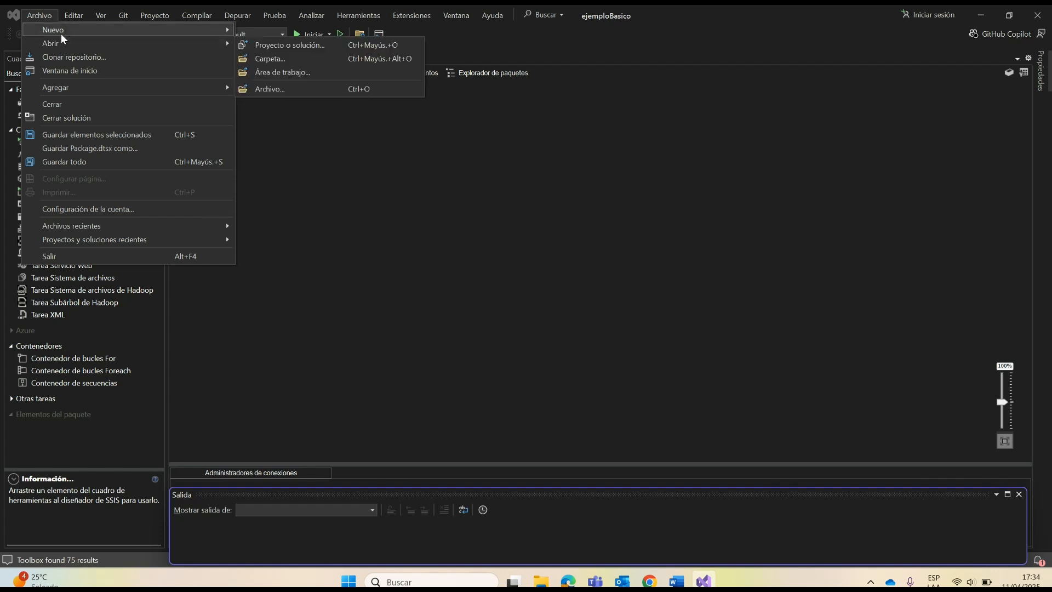
{"action": "mouse_move", "coordinate": [61, 33]}
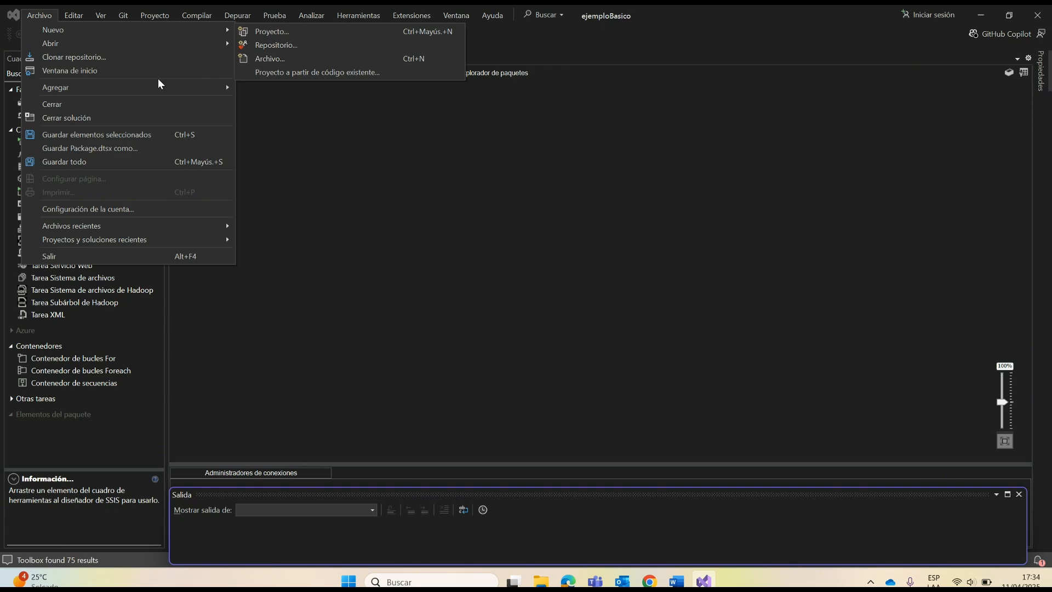
{"action": "mouse_move", "coordinate": [97, 87]}
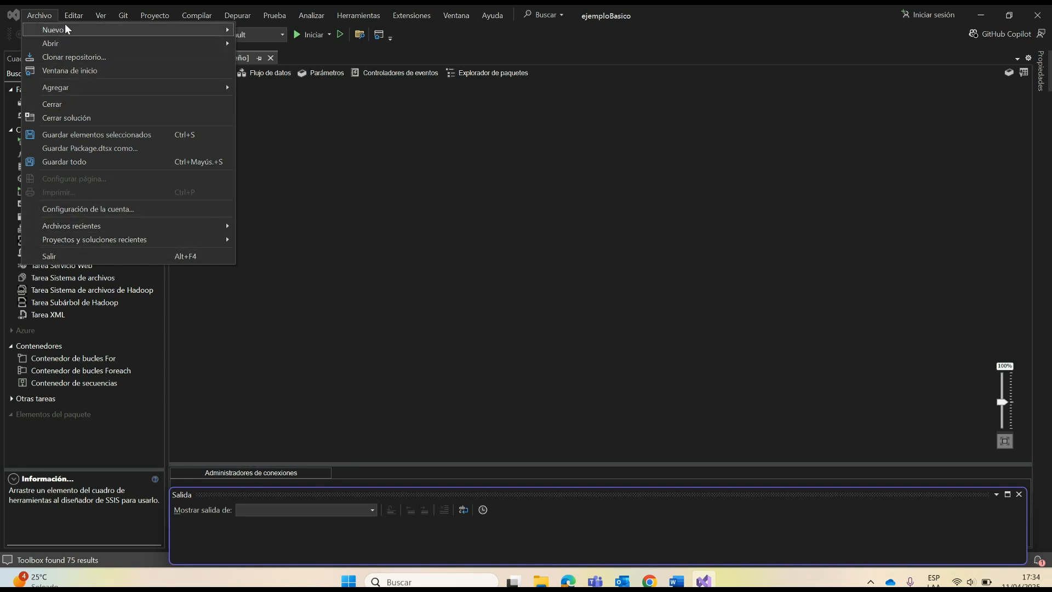
{"action": "mouse_move", "coordinate": [70, 15]}
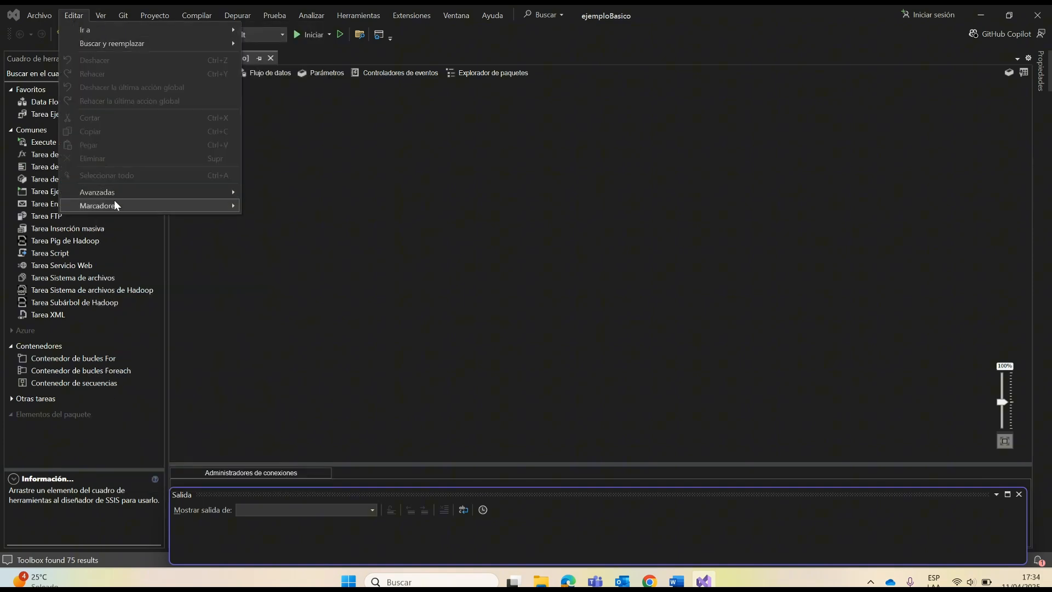
{"action": "mouse_move", "coordinate": [159, 198]}
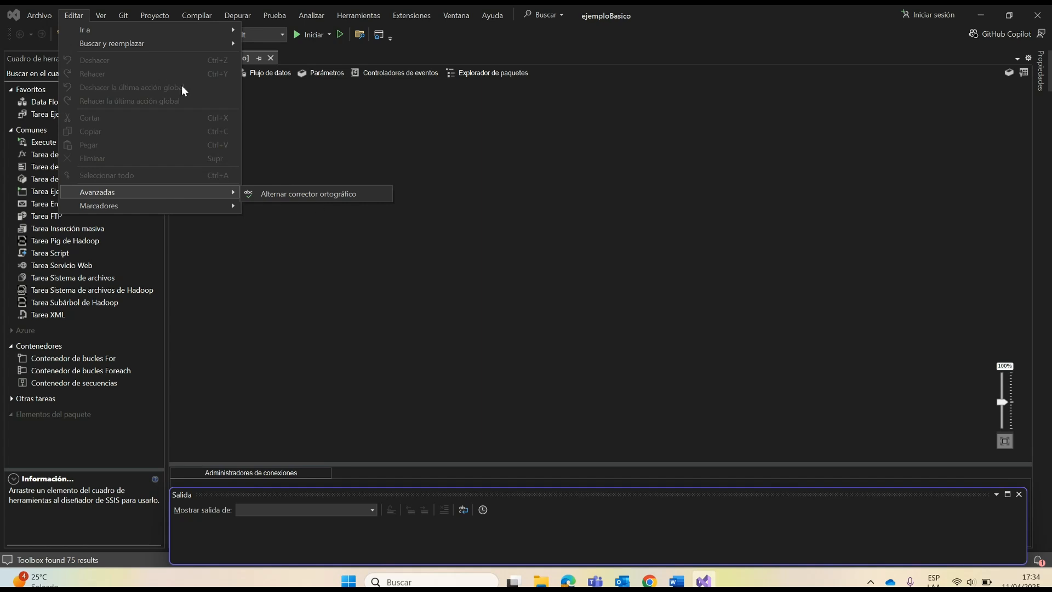
{"action": "left_click", "coordinate": [104, 16]}
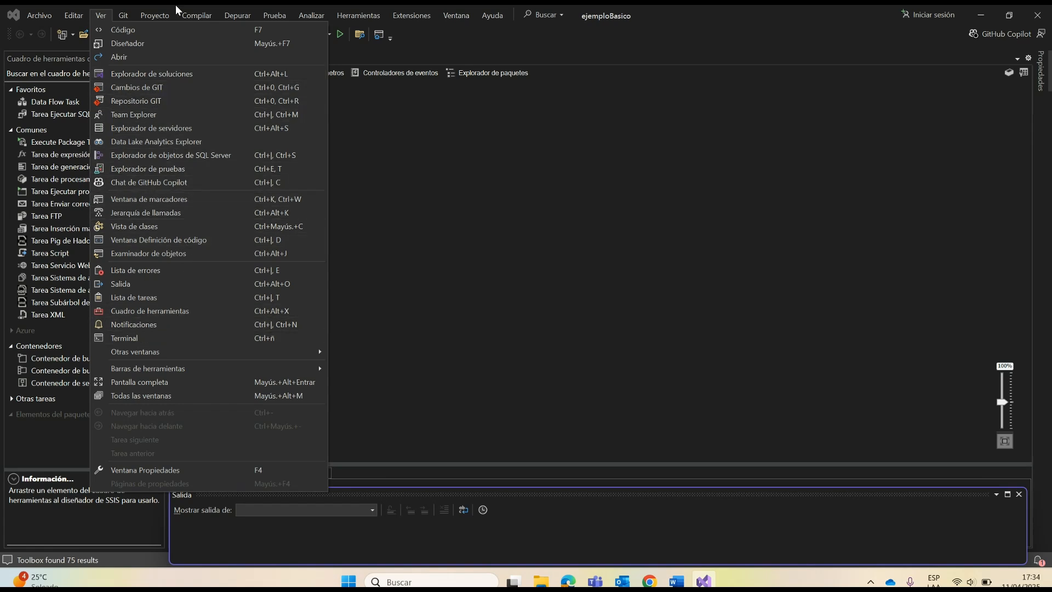
{"action": "mouse_move", "coordinate": [160, 14]}
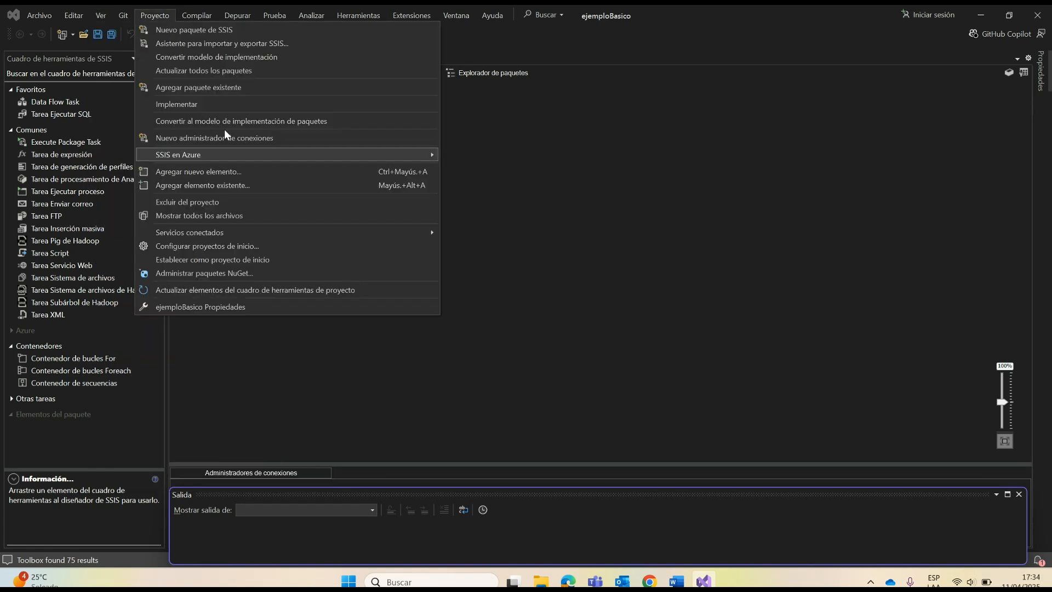
{"action": "left_click", "coordinate": [701, 373]}
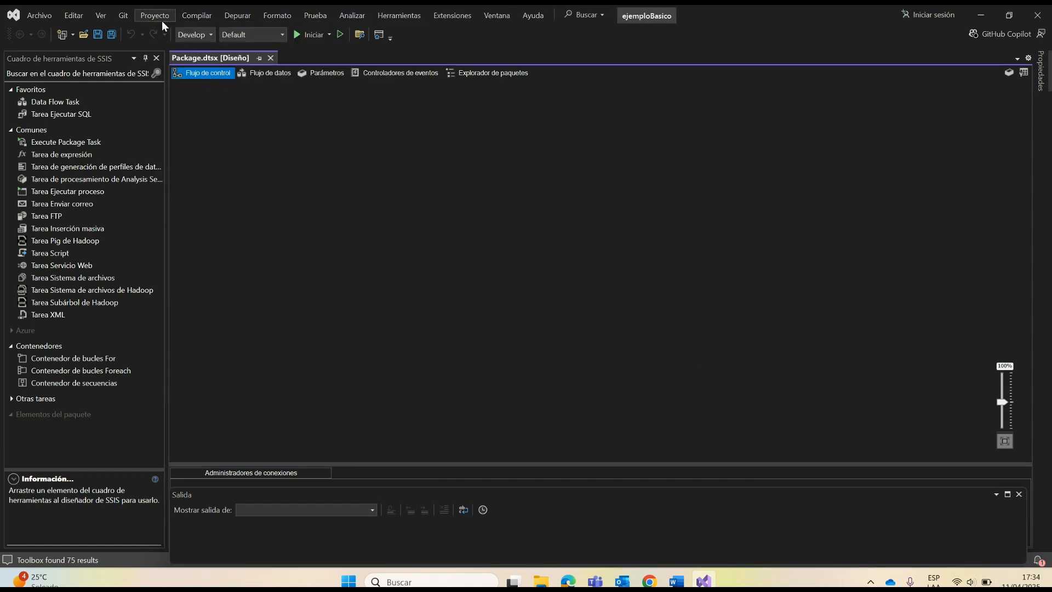
Step: Review the SSIS project commands again and examine the build commands for the solution and ejemploBasico
{"action": "left_click", "coordinate": [159, 17]}
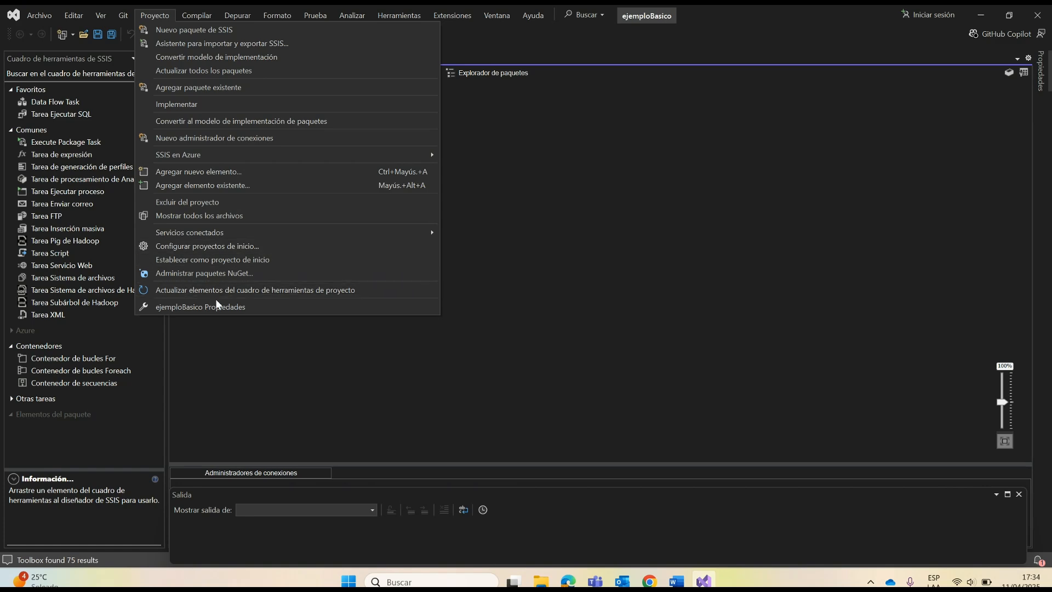
{"action": "mouse_move", "coordinate": [202, 17]}
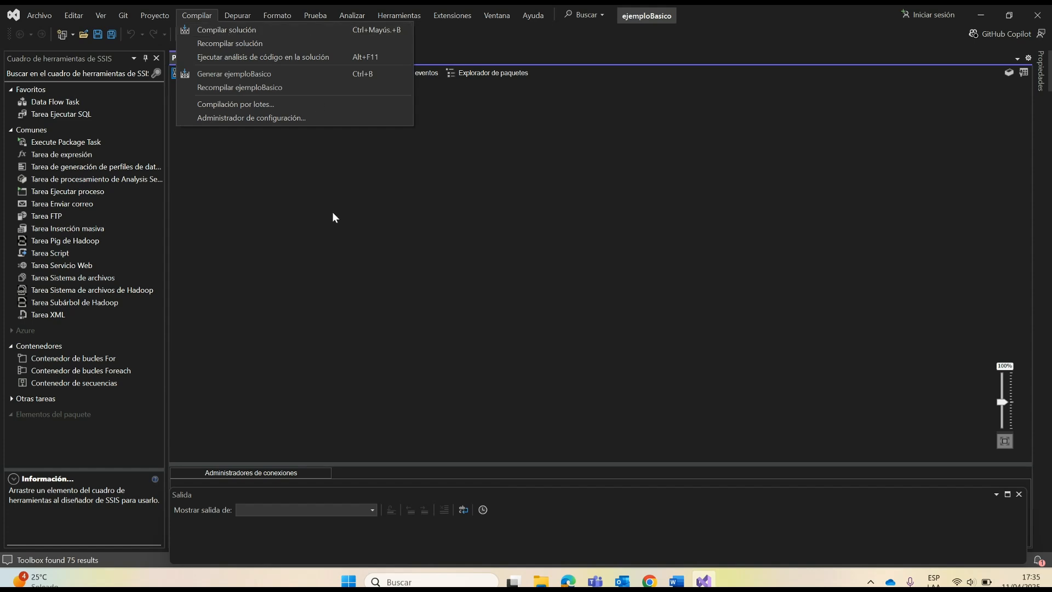
{"action": "left_click", "coordinate": [272, 222]}
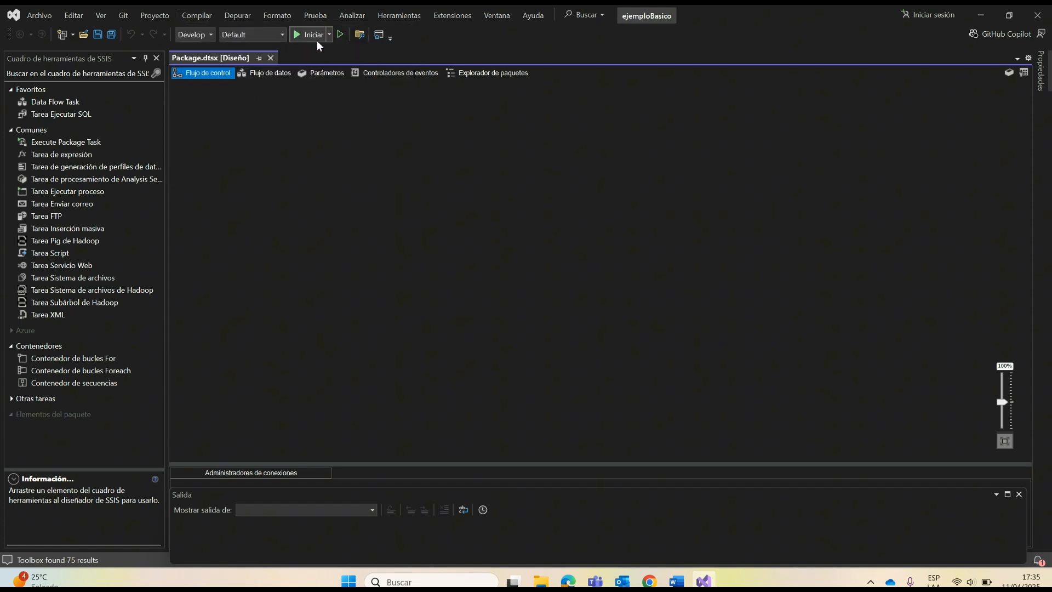
{"action": "left_click", "coordinate": [204, 16]}
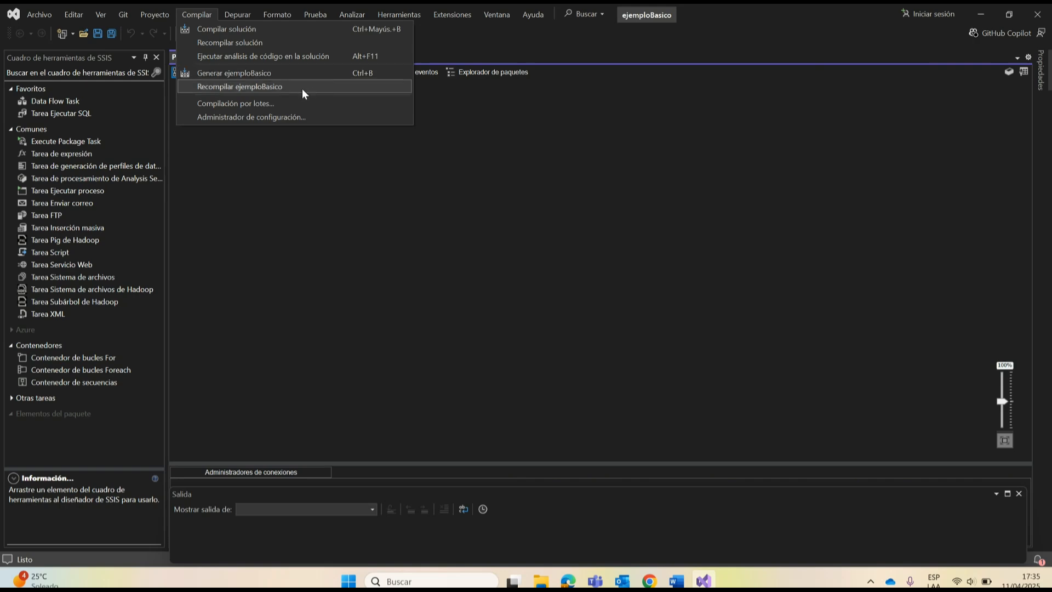
{"action": "left_click", "coordinate": [196, 14]}
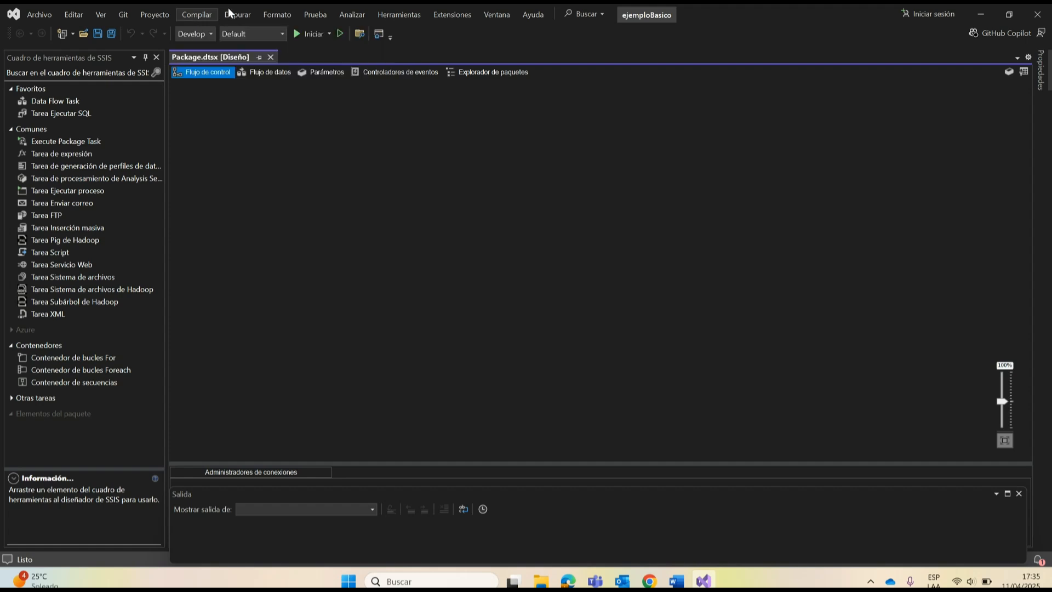
{"action": "left_click", "coordinate": [237, 14]}
{"action": "mouse_move", "coordinate": [193, 11]}
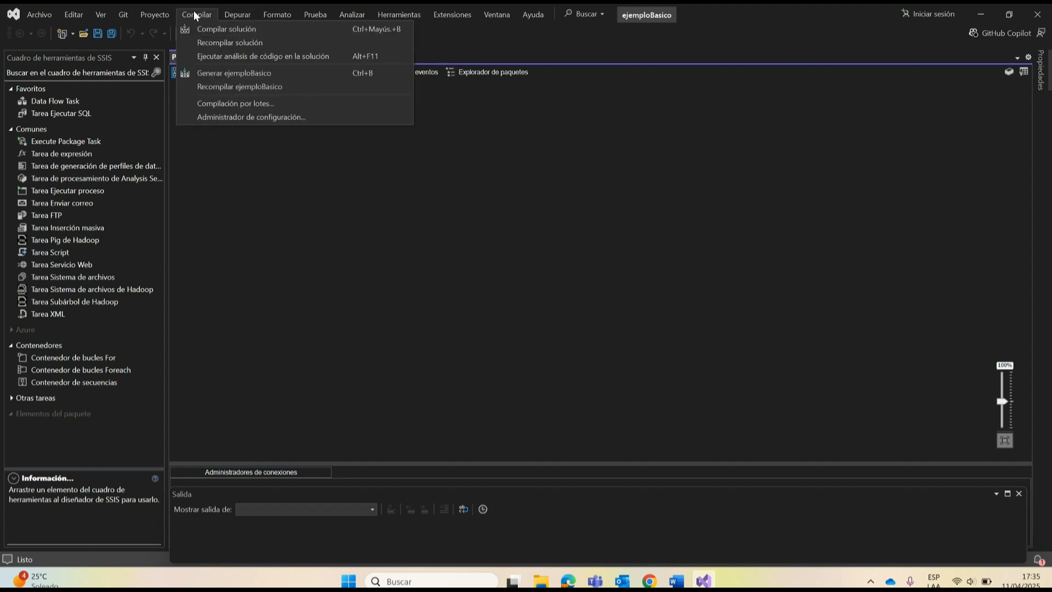
{"action": "mouse_move", "coordinate": [254, 28]}
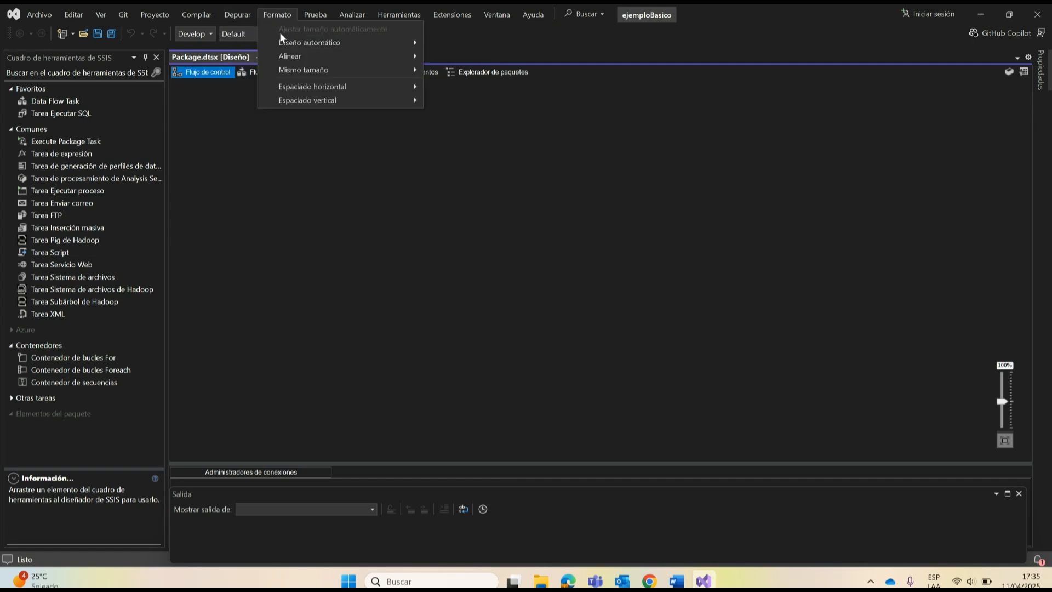
Step: Look over the formatting, testing, extension and help commands, then return to the empty control flow
{"action": "left_click", "coordinate": [277, 15]}
{"action": "left_click", "coordinate": [276, 14]}
{"action": "mouse_move", "coordinate": [303, 16]}
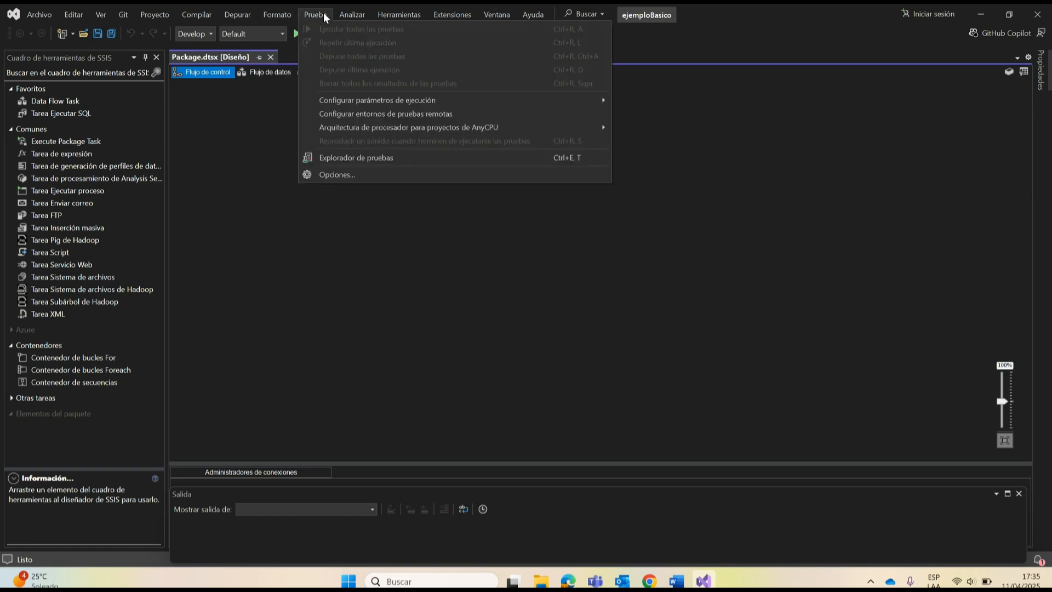
{"action": "mouse_move", "coordinate": [352, 14]}
{"action": "mouse_move", "coordinate": [452, 14]}
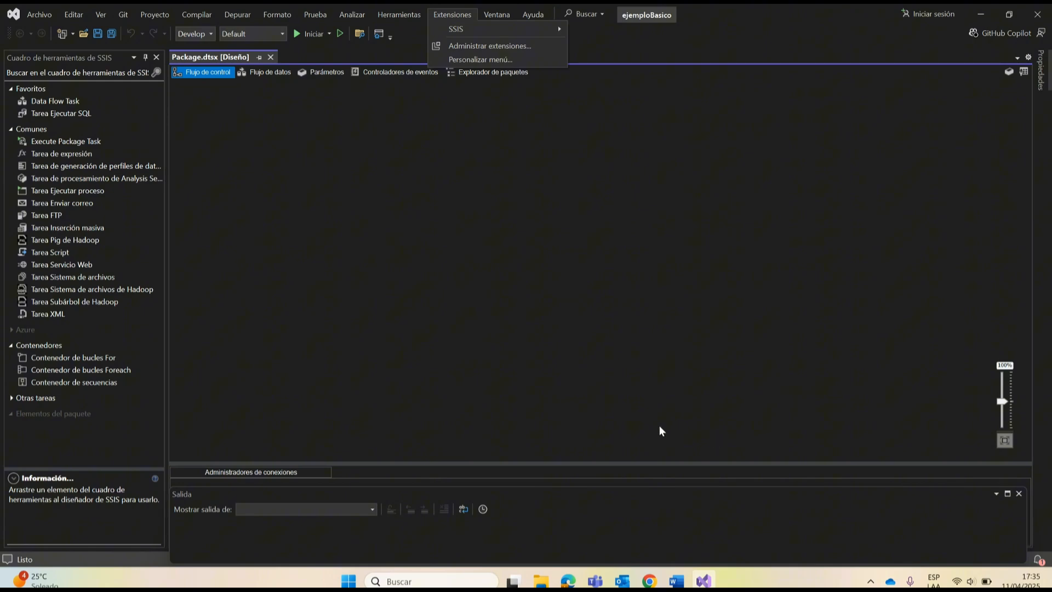
{"action": "mouse_move", "coordinate": [533, 14]}
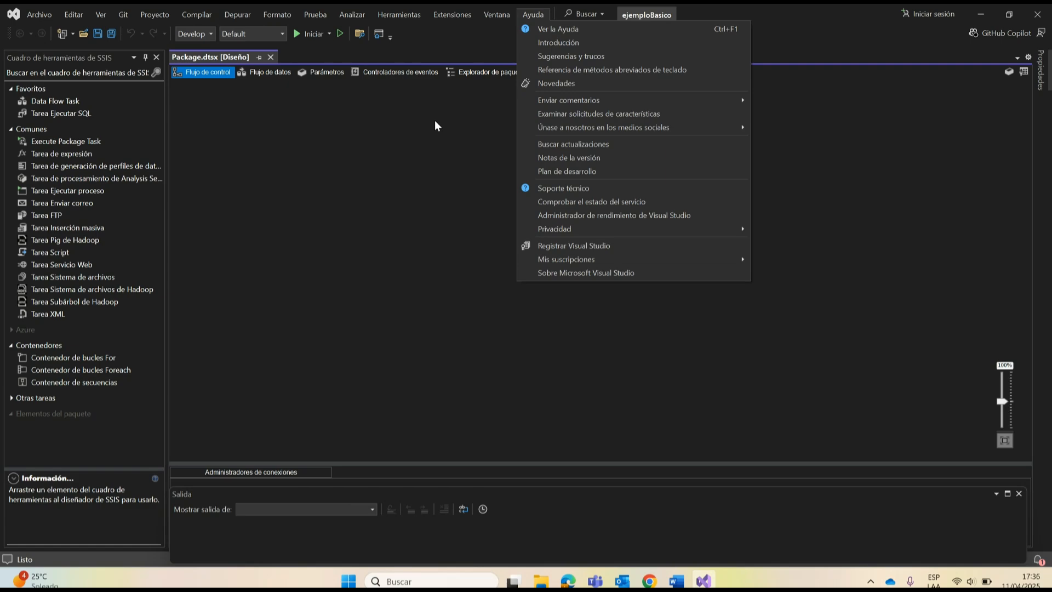
{"action": "left_click", "coordinate": [304, 183]}
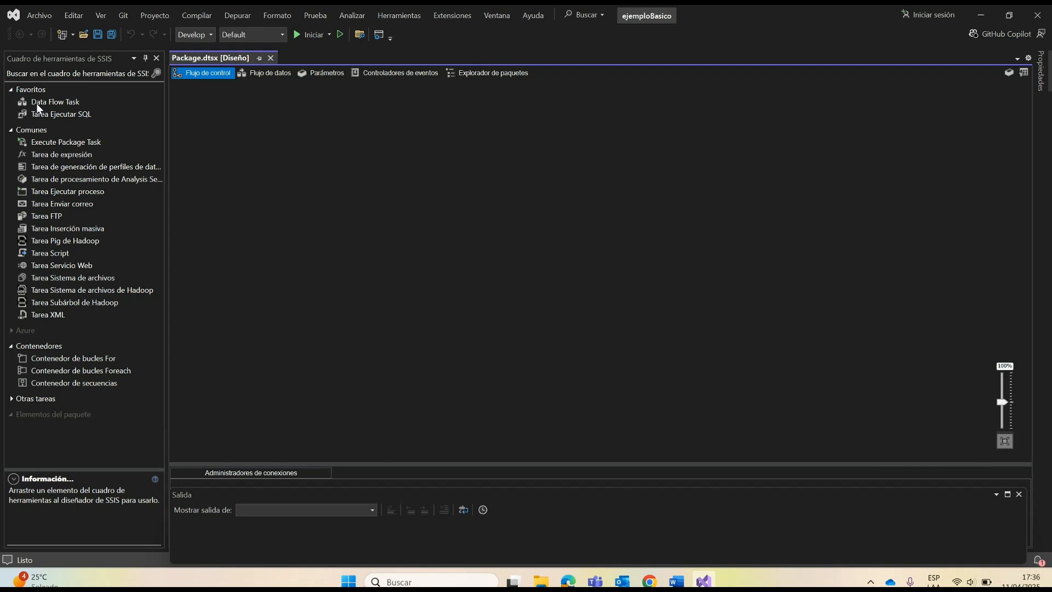
Step: Add a Data Flow Task to the package's control flow and place an Excel Source in its data flow
{"action": "left_click_drag", "start_coordinate": [37, 104], "coordinate": [204, 146]}
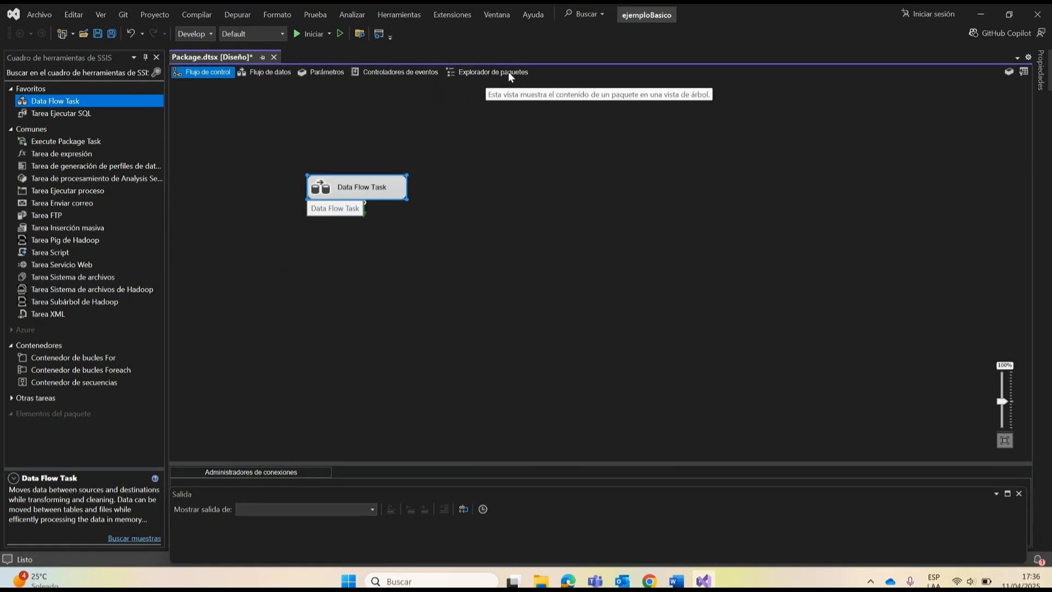
{"action": "left_click", "coordinate": [433, 252]}
{"action": "double_click", "coordinate": [382, 195]}
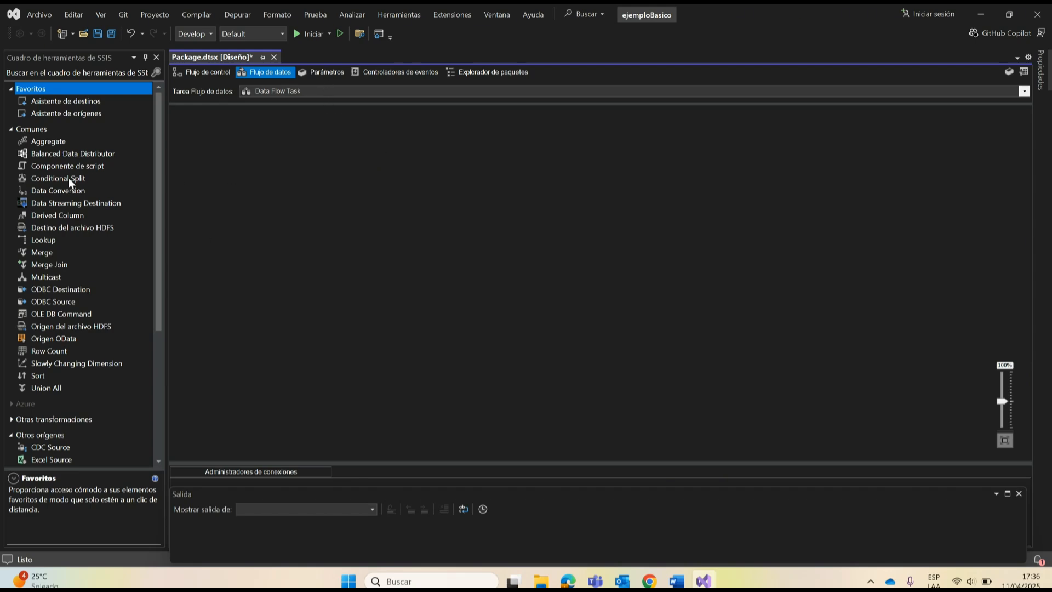
{"action": "left_click", "coordinate": [55, 99]}
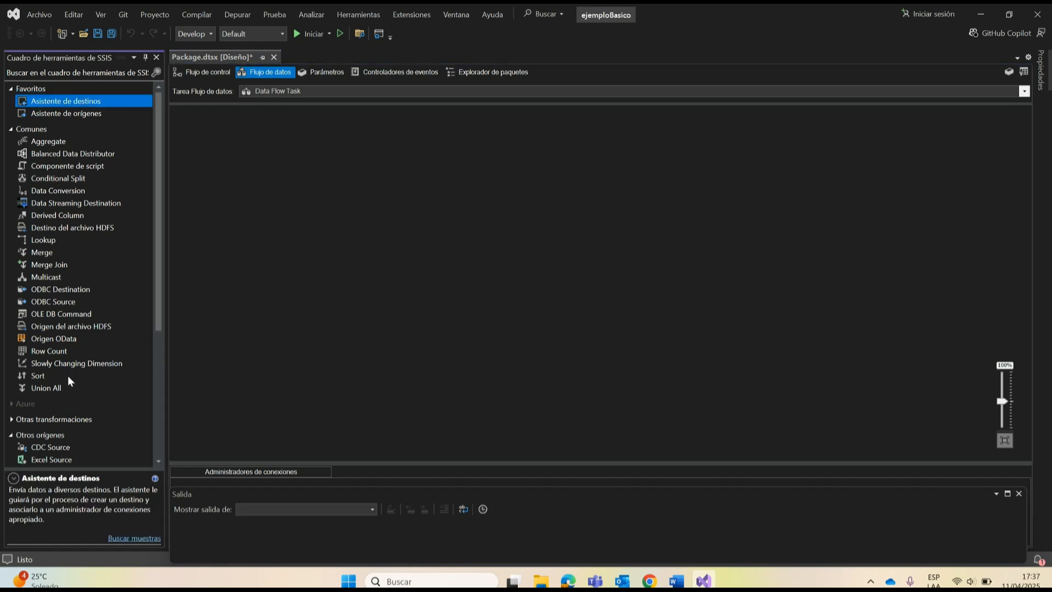
{"action": "double_click", "coordinate": [46, 461]}
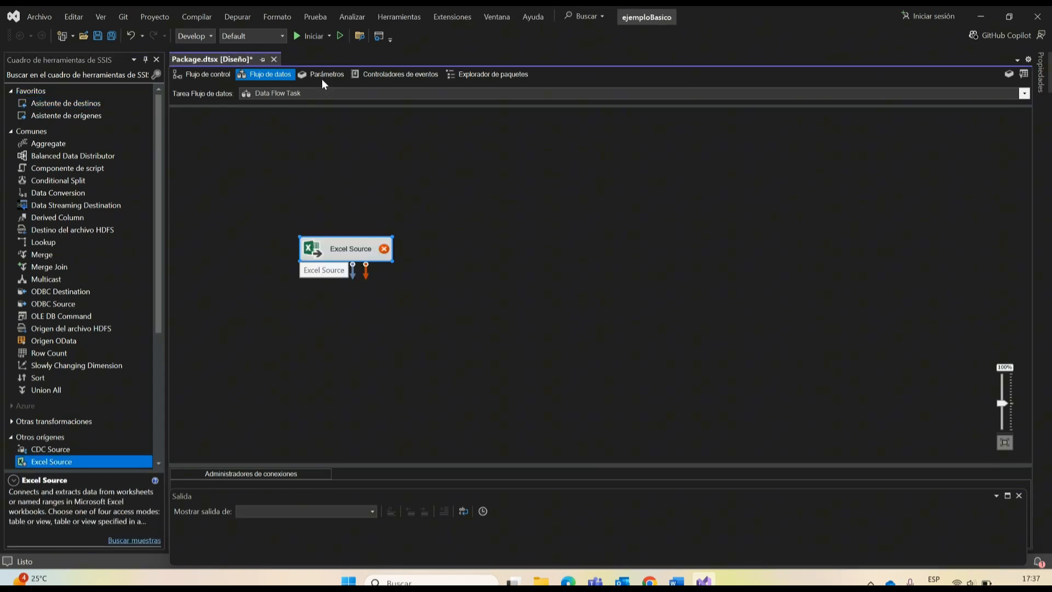
Step: View the package's parameter list and the tree of its contents
{"action": "left_click", "coordinate": [323, 76]}
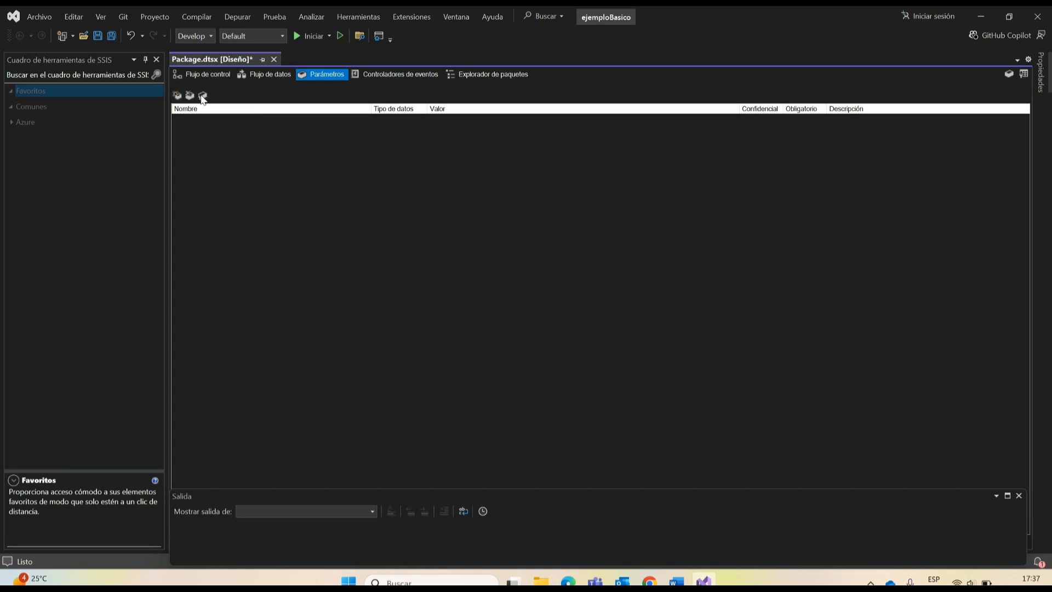
{"action": "left_click", "coordinate": [471, 74]}
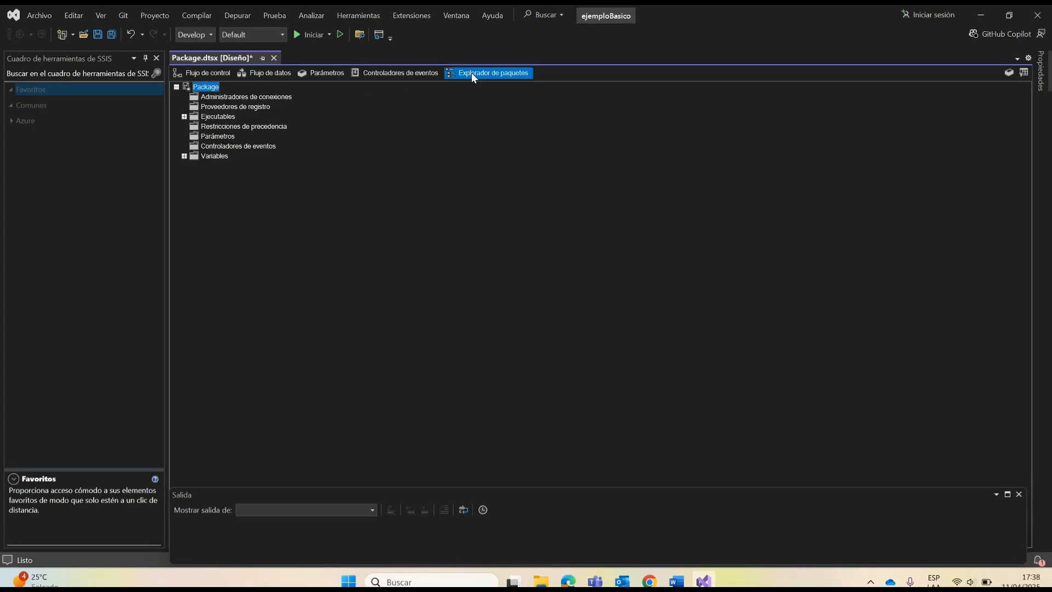
Step: Return to the data flow, look at the Excel Source's connection settings, and close the editor without changes
{"action": "left_click", "coordinate": [269, 76]}
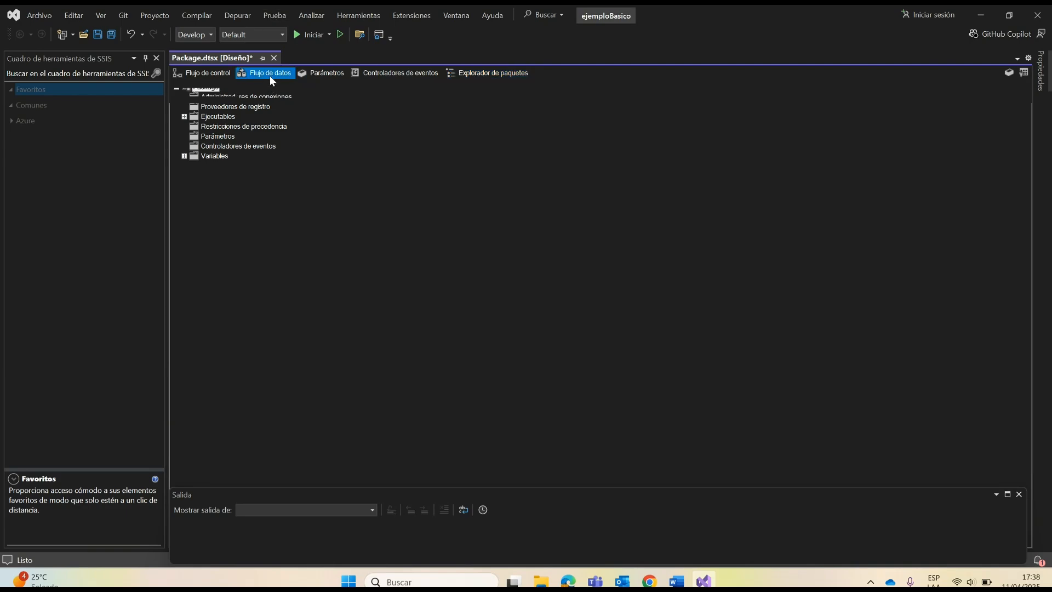
{"action": "double_click", "coordinate": [351, 247]}
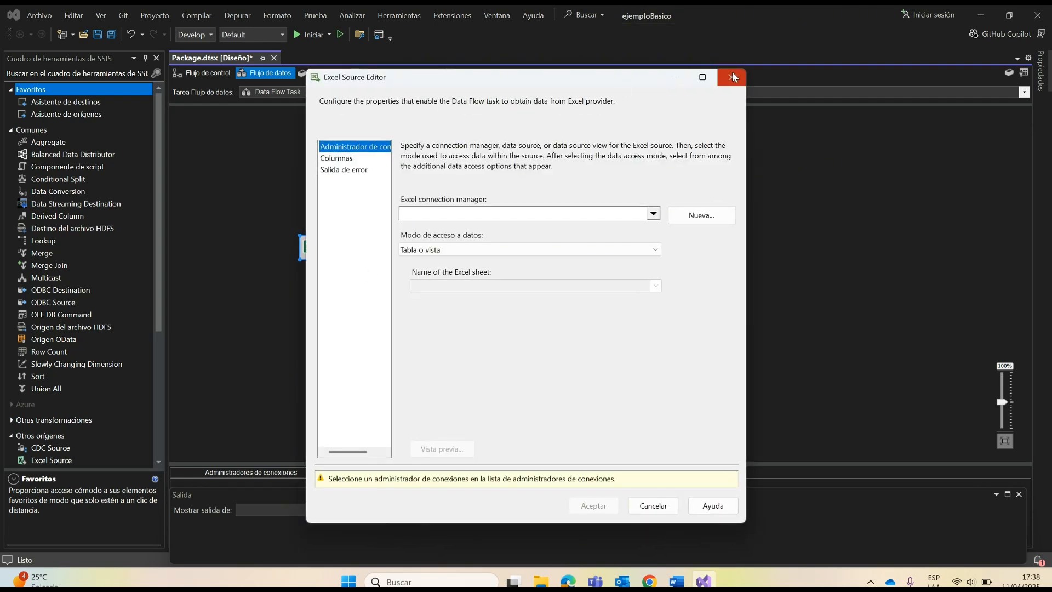
{"action": "left_click", "coordinate": [733, 76]}
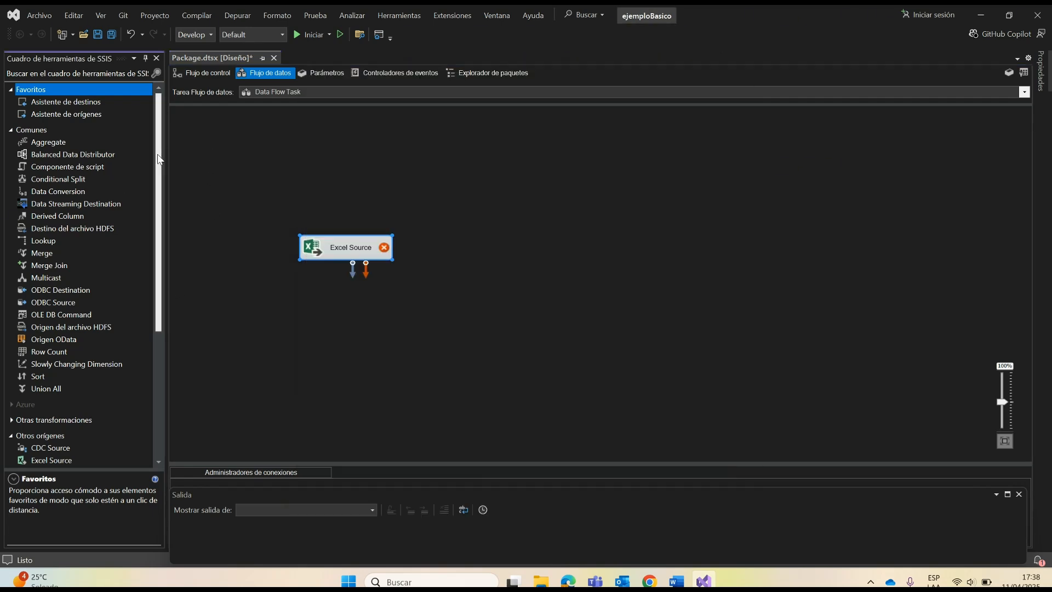
Step: Read the descriptions of the data flow source components, including CDC, Flat File, OLE DB, ADO NET, XML and Raw File
{"action": "scroll", "coordinate": [138, 297], "scroll_direction": "down", "scroll_amount": 5}
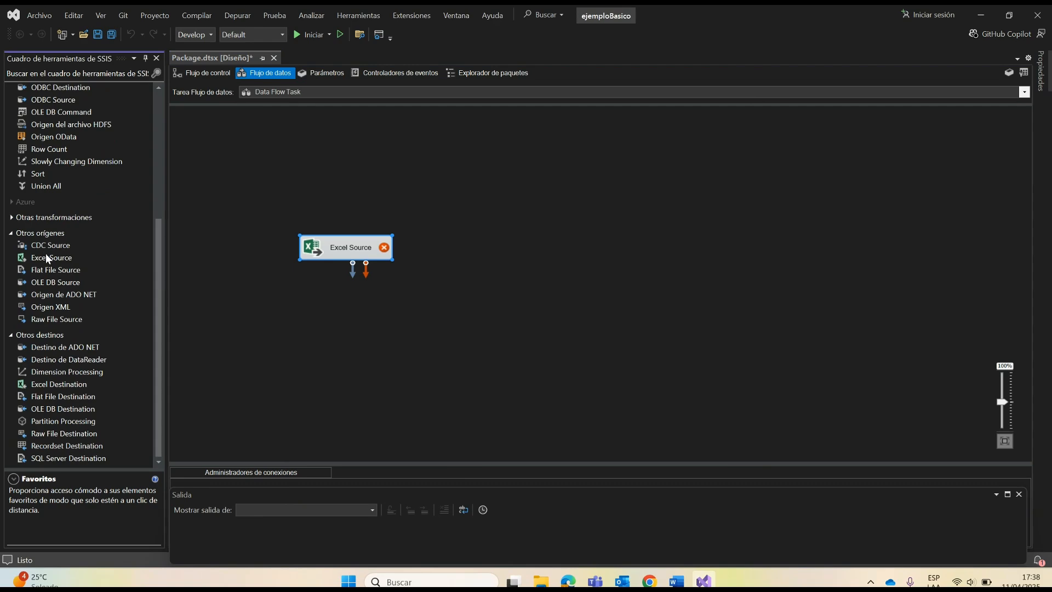
{"action": "left_click", "coordinate": [62, 248]}
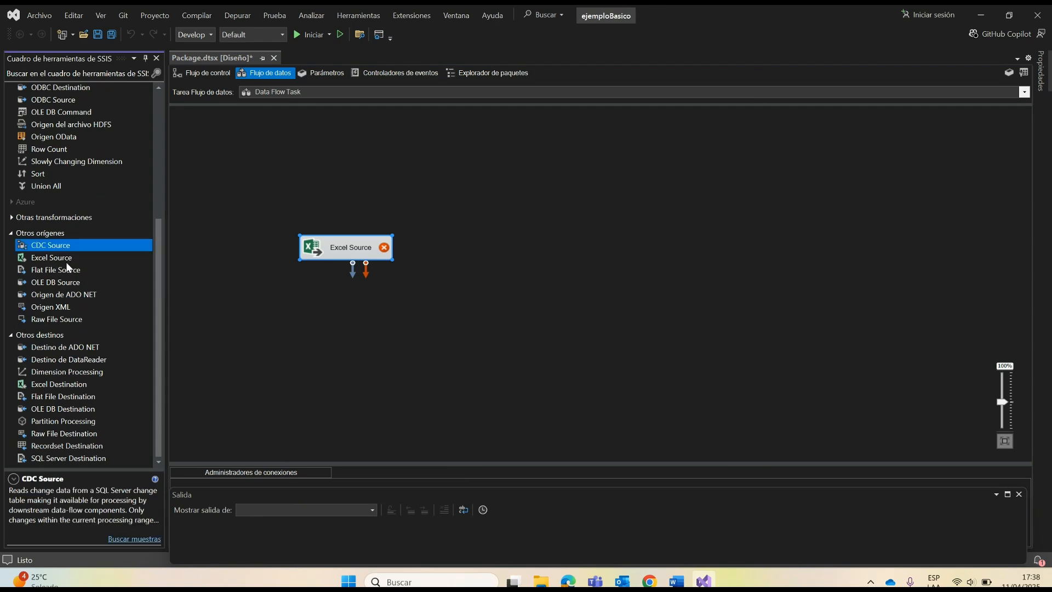
{"action": "left_click", "coordinate": [64, 260]}
{"action": "left_click", "coordinate": [65, 270]}
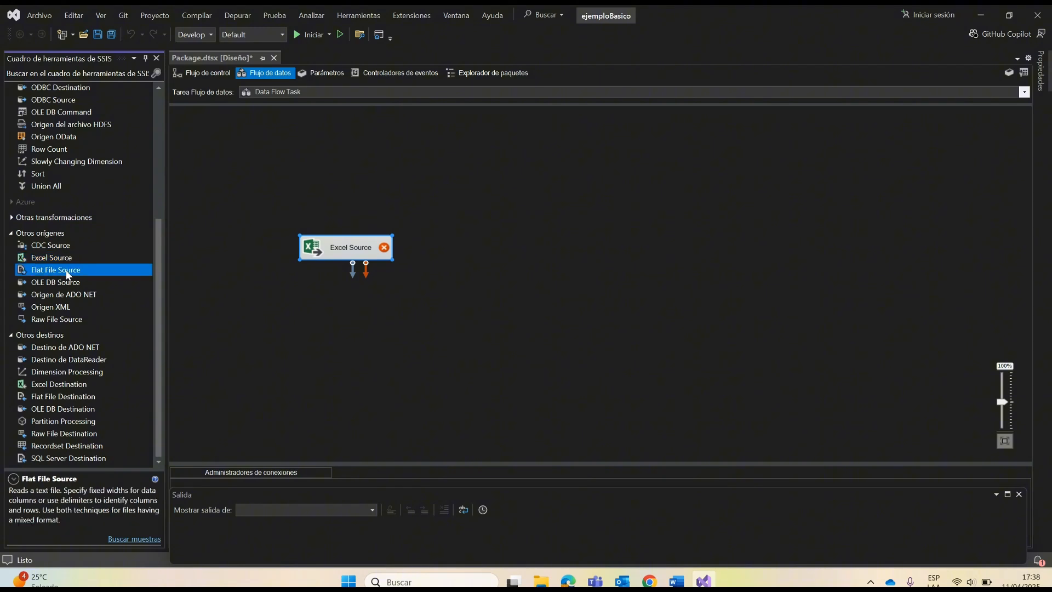
{"action": "left_click", "coordinate": [63, 287]}
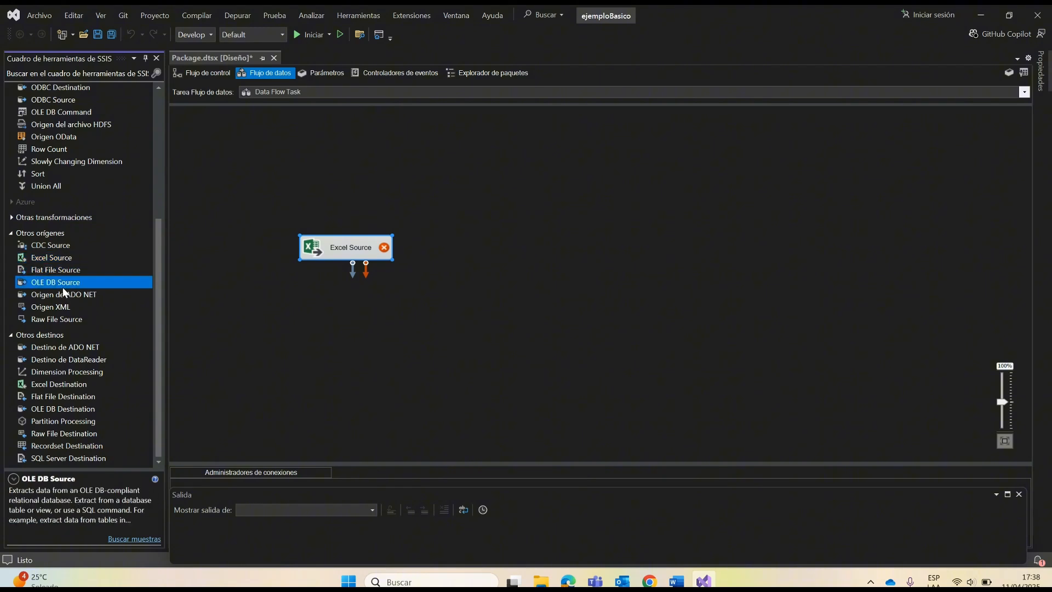
{"action": "left_click", "coordinate": [61, 248]}
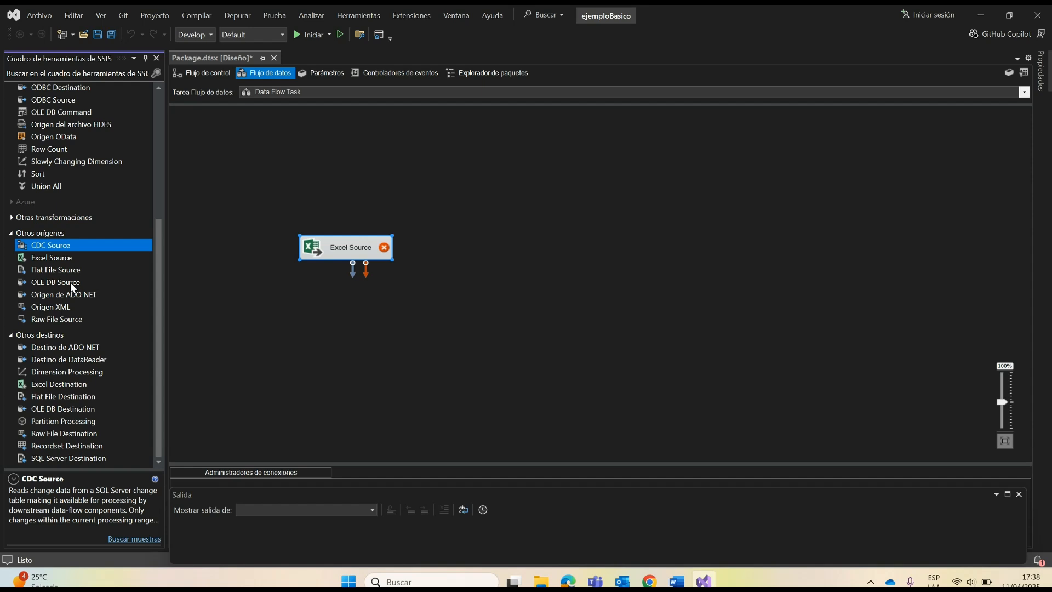
{"action": "left_click", "coordinate": [85, 297]}
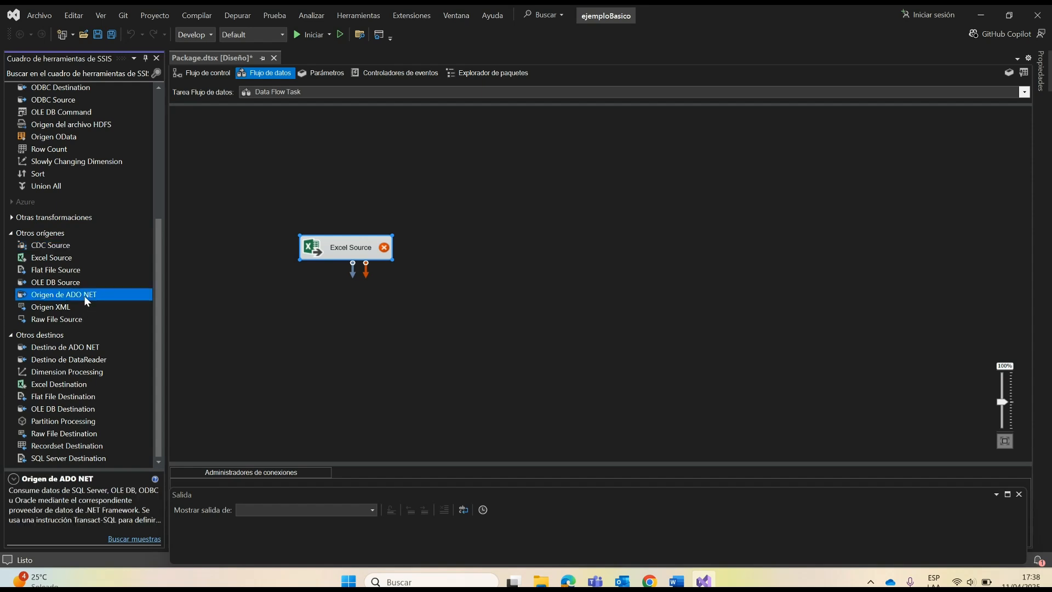
{"action": "left_click", "coordinate": [54, 307]}
{"action": "left_click", "coordinate": [58, 321]}
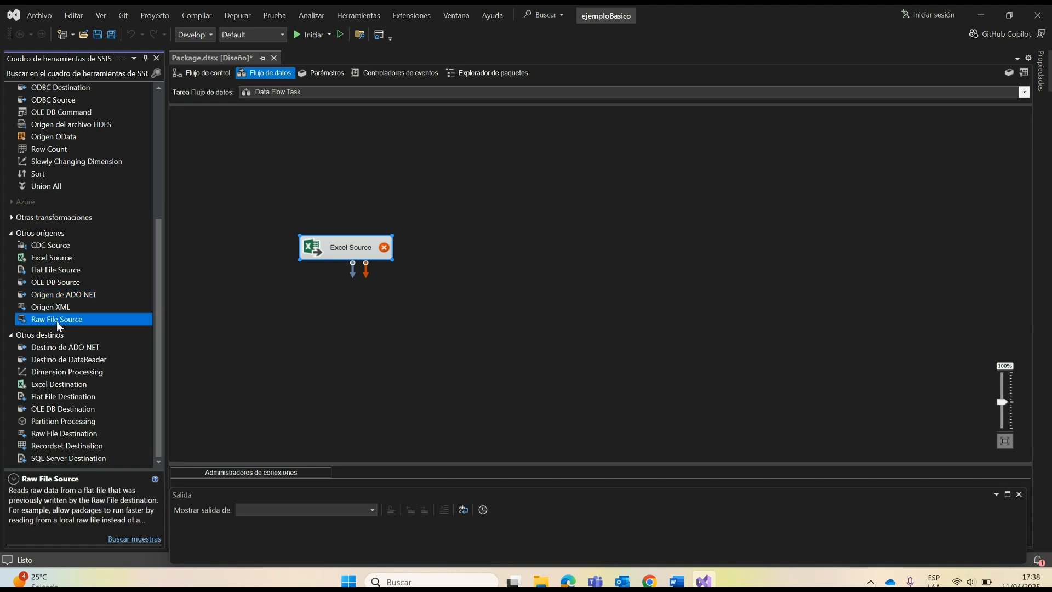
Step: Read the descriptions of the OLE DB, ADO NET and SQL Server destination components in the toolbox
{"action": "left_click", "coordinate": [11, 236]}
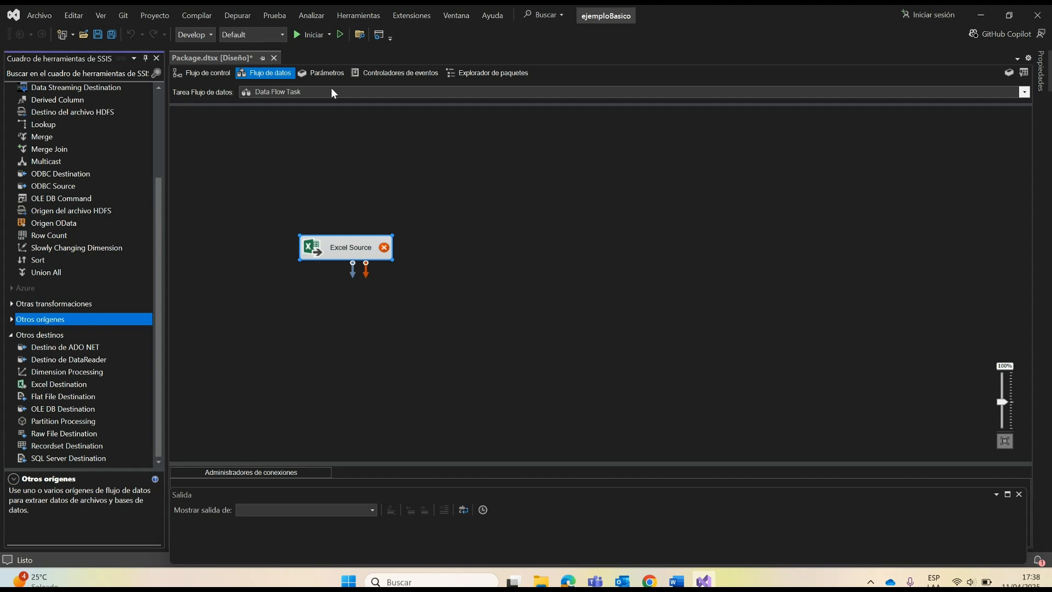
{"action": "left_click", "coordinate": [403, 285]}
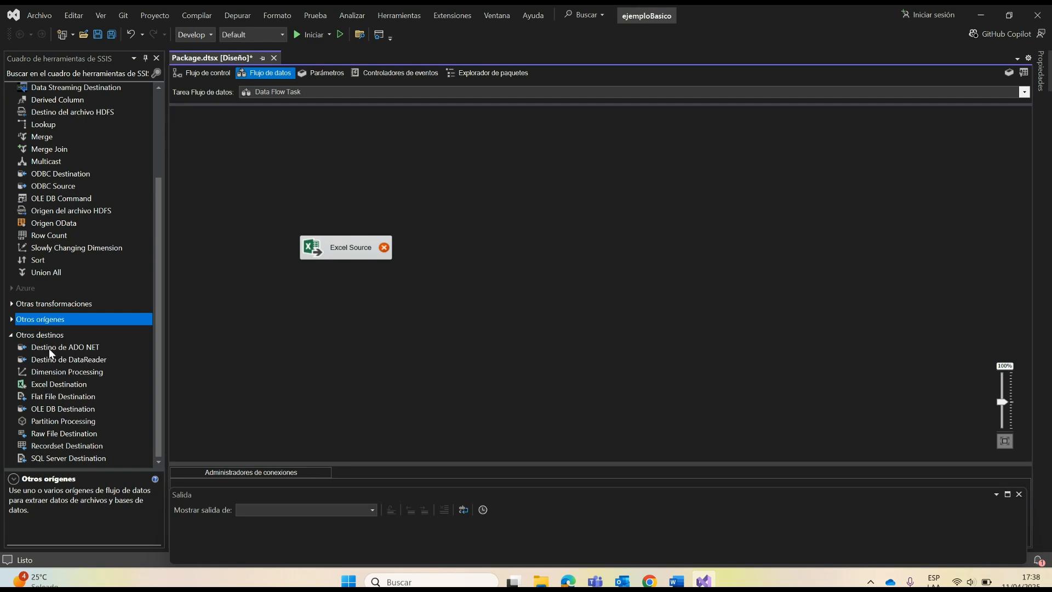
{"action": "scroll", "coordinate": [15, 137], "scroll_direction": "up", "scroll_amount": 5}
{"action": "left_click", "coordinate": [11, 130]}
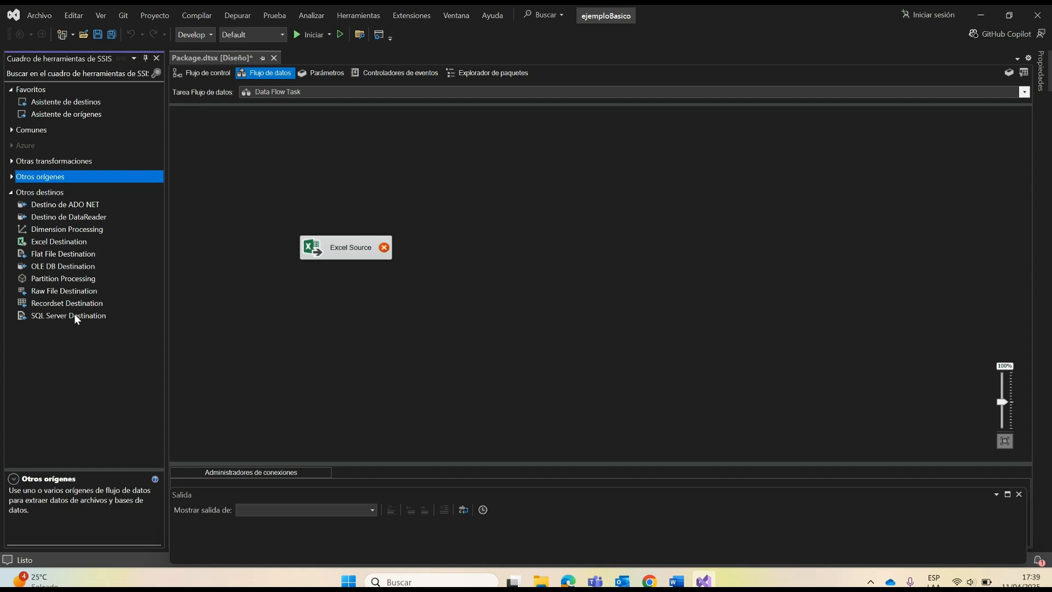
{"action": "left_click", "coordinate": [51, 267]}
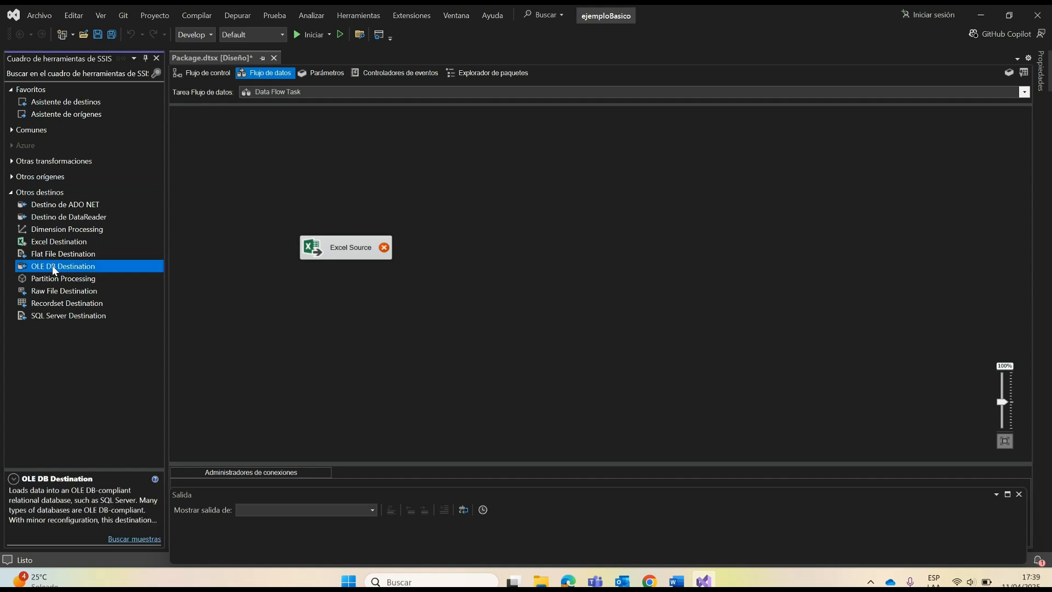
{"action": "left_click", "coordinate": [58, 205]}
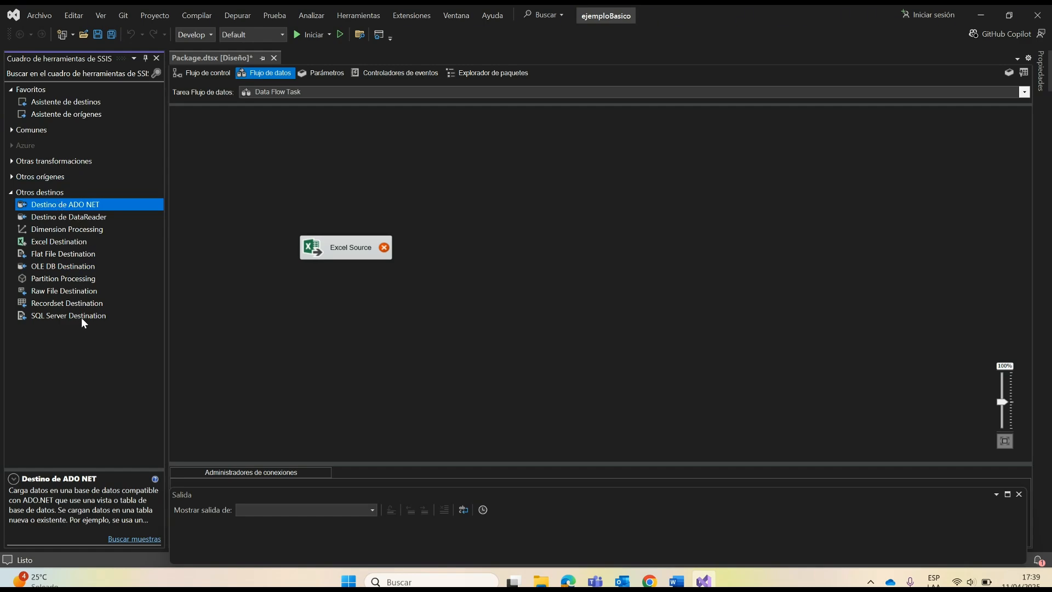
{"action": "left_click", "coordinate": [48, 317]}
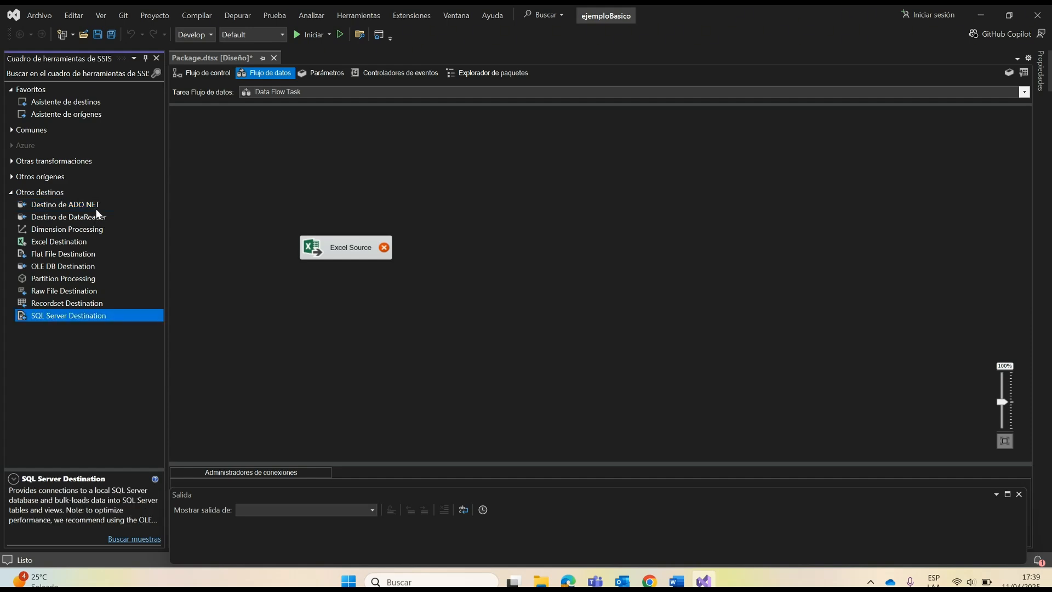
{"action": "left_click", "coordinate": [68, 269]}
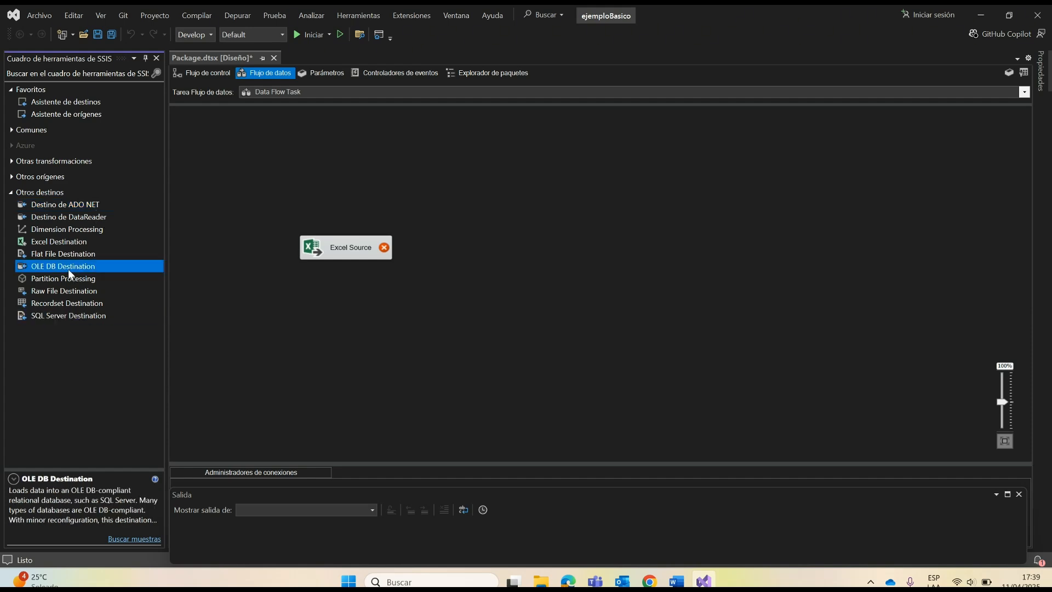
Step: Add an ADO NET destination to the data flow, below the Excel Source
{"action": "left_click", "coordinate": [83, 206]}
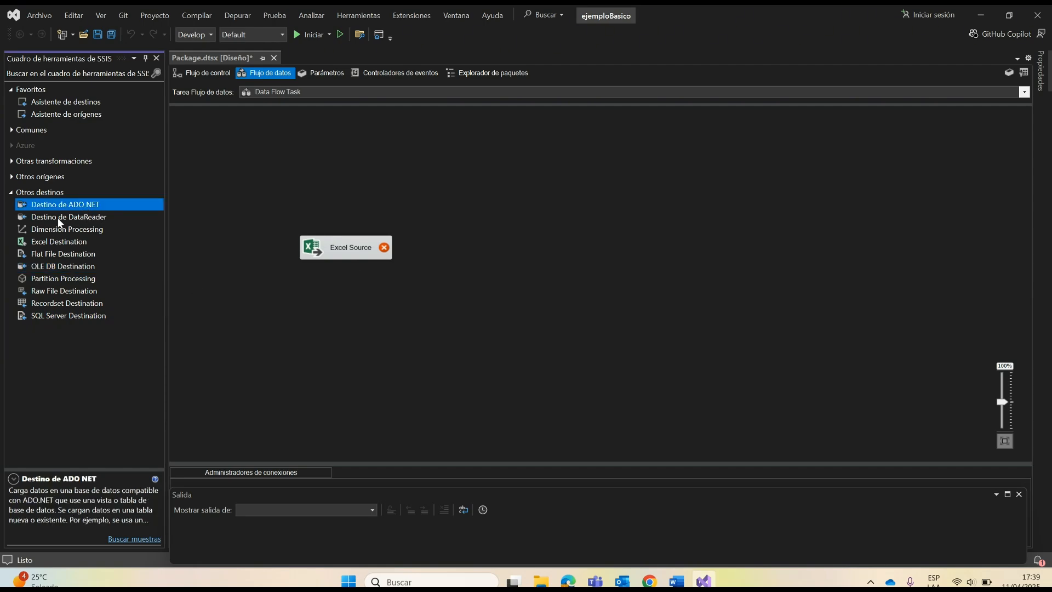
{"action": "left_click_drag", "start_coordinate": [225, 262], "coordinate": [364, 321]}
Step: Connect the Excel Source's data output to the ADO NET destination, and remove that connection again
{"action": "left_click", "coordinate": [351, 250]}
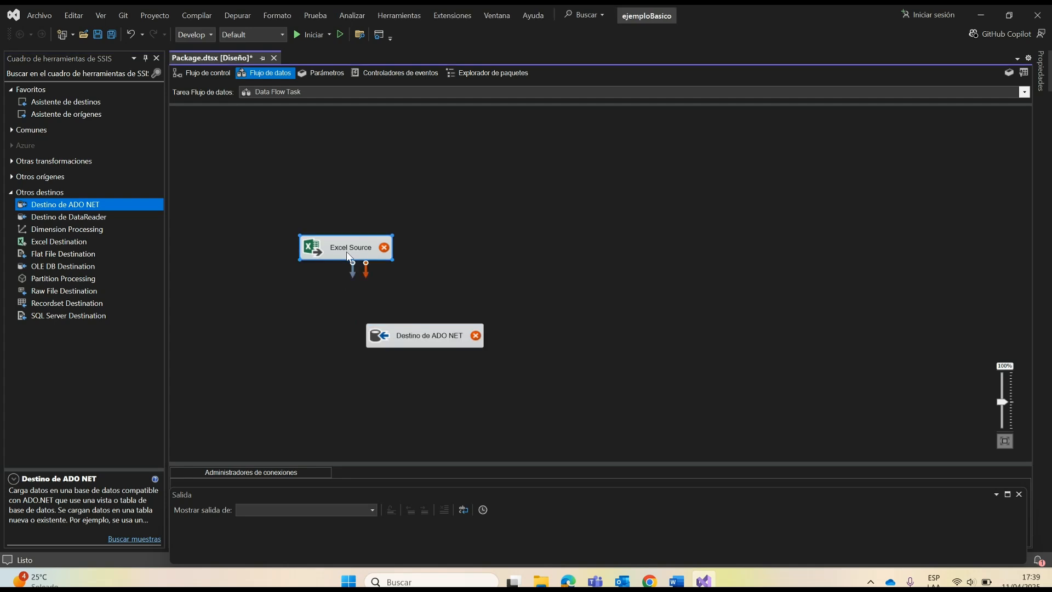
{"action": "left_click_drag", "start_coordinate": [353, 272], "coordinate": [413, 336]}
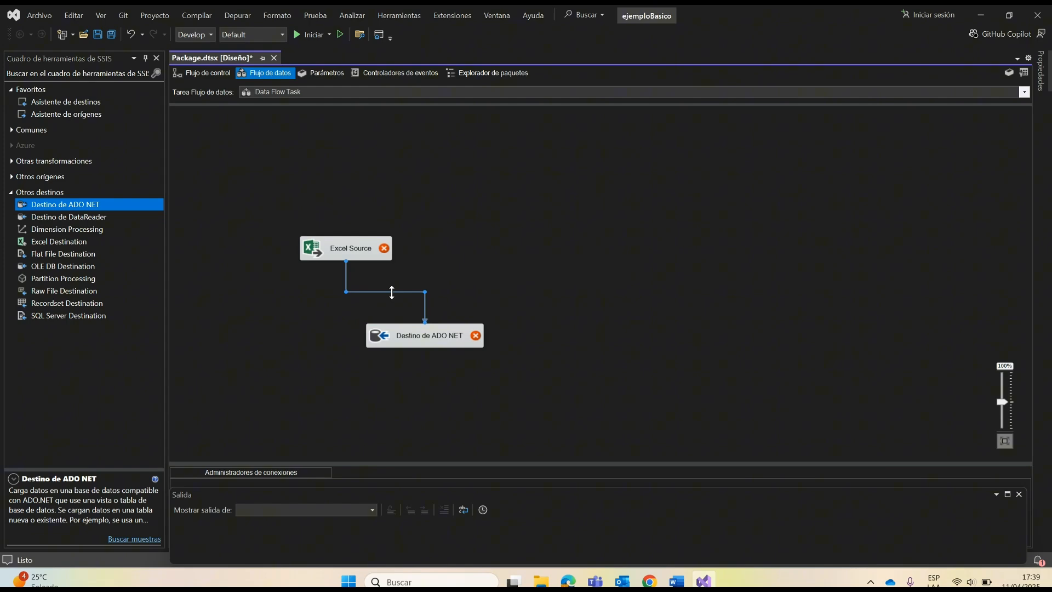
{"action": "left_click", "coordinate": [392, 297]}
Step: Try to connect the Excel Source's error output to the ADO NET destination, and cancel the connection
{"action": "left_click", "coordinate": [365, 257]}
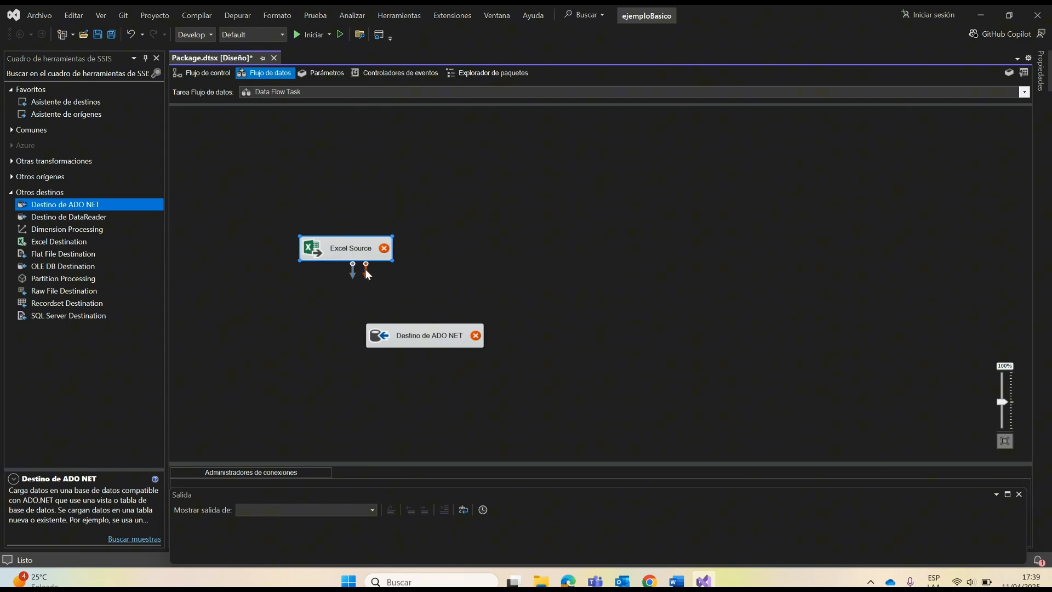
{"action": "left_click_drag", "start_coordinate": [412, 331], "coordinate": [415, 334]}
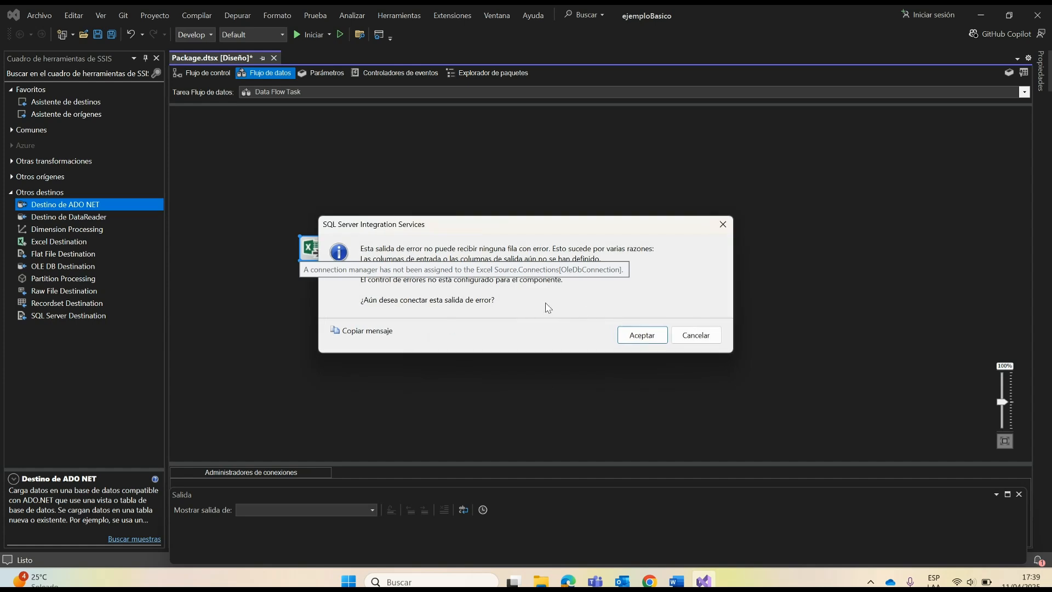
{"action": "left_click", "coordinate": [703, 339]}
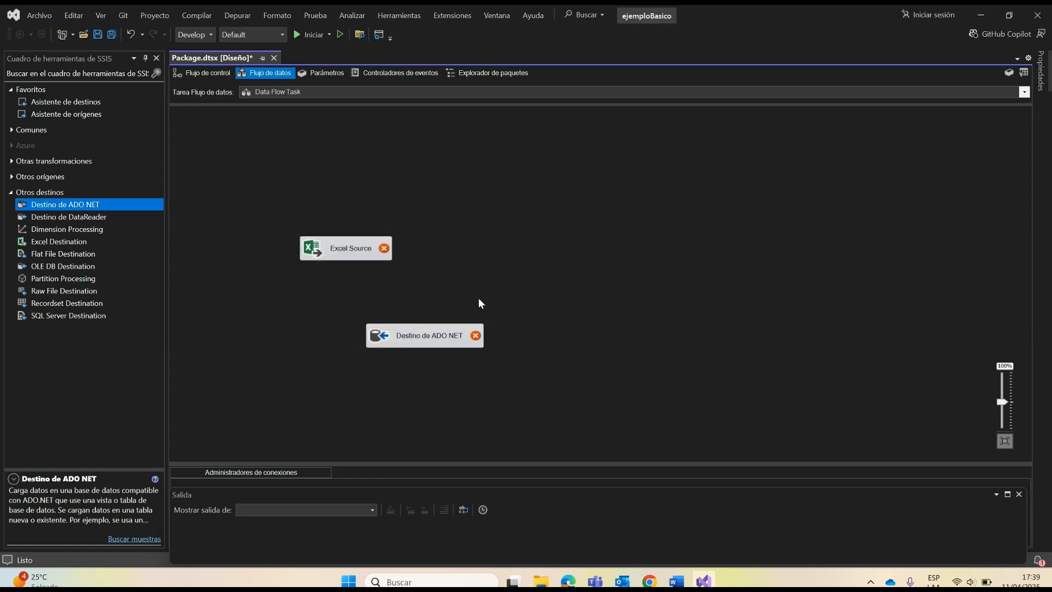
{"action": "left_click", "coordinate": [335, 250]}
{"action": "left_click", "coordinate": [423, 339]}
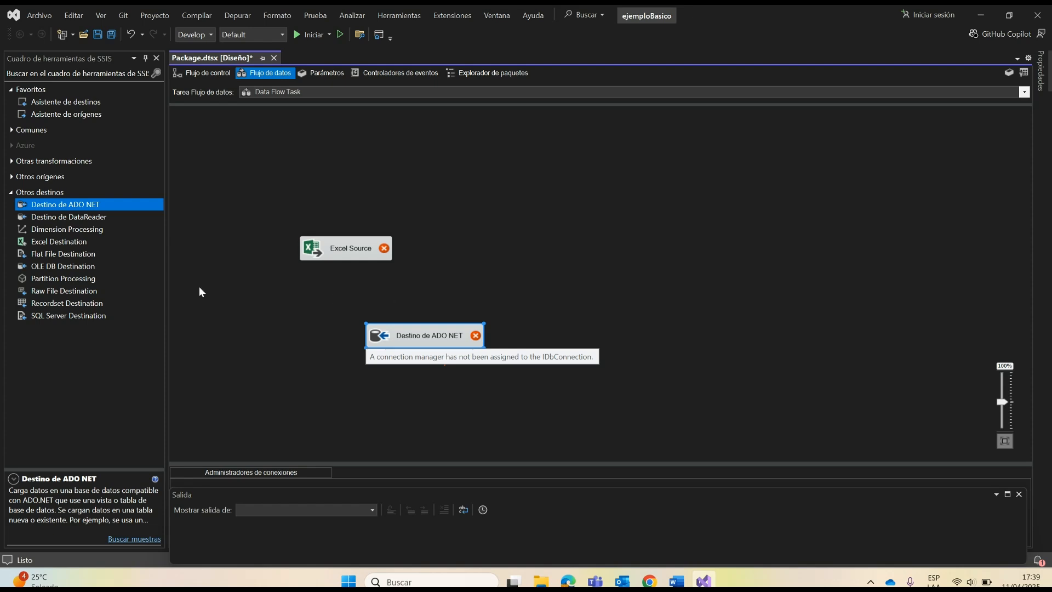
Step: Read the descriptions of the other transformations Copy Column, Pivot, Row Sampling and Character Map
{"action": "left_click", "coordinate": [9, 194]}
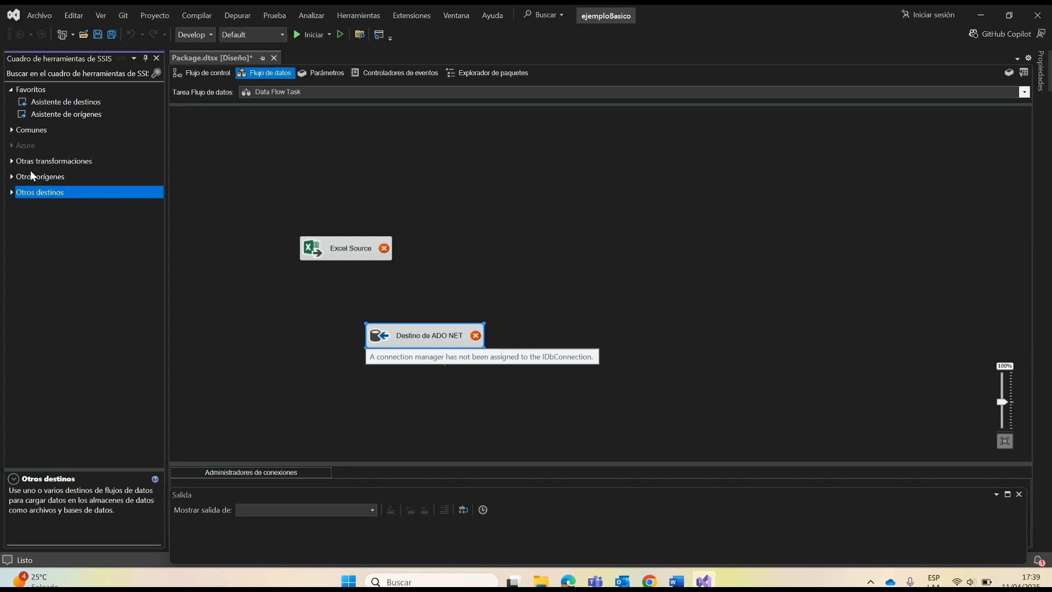
{"action": "left_click", "coordinate": [14, 90]}
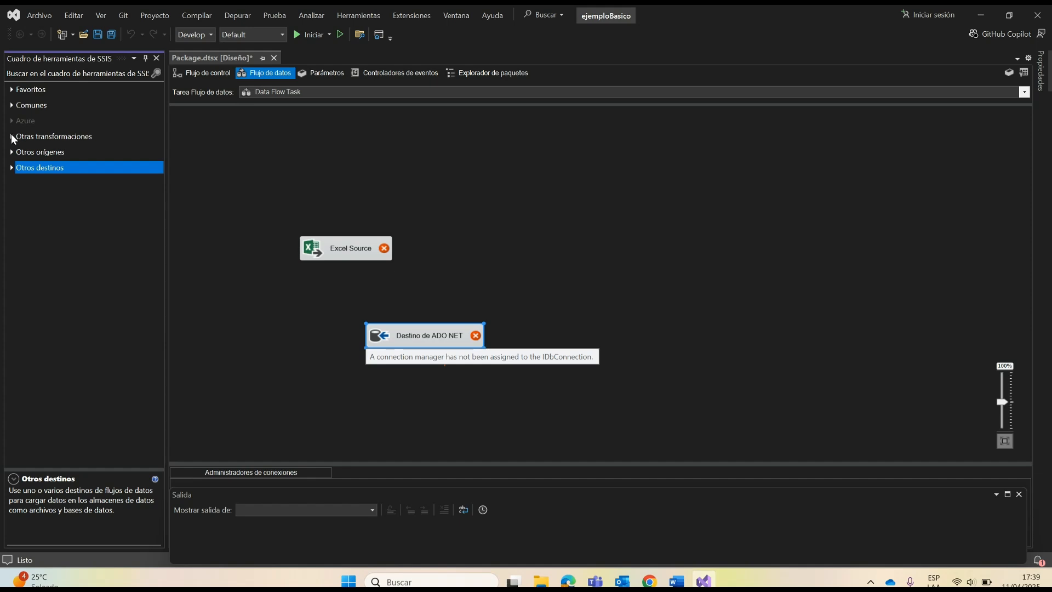
{"action": "left_click", "coordinate": [11, 137]}
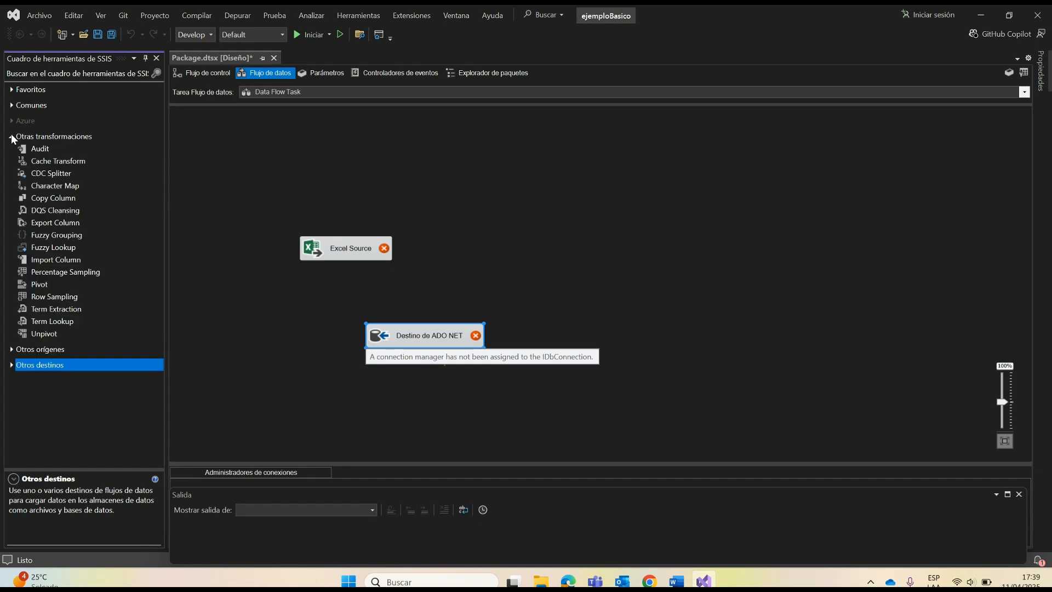
{"action": "left_click", "coordinate": [51, 200]}
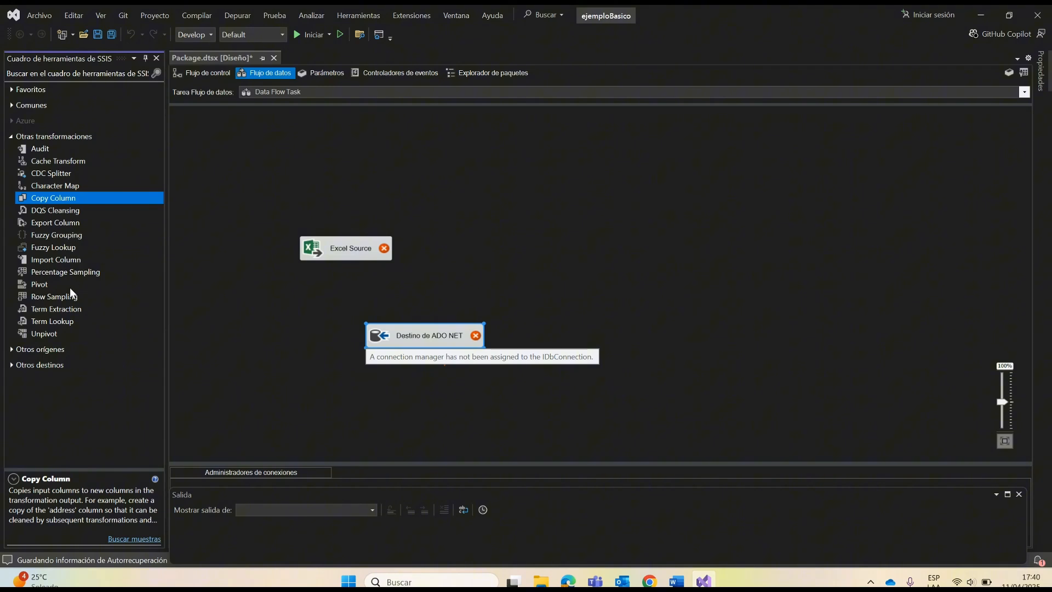
{"action": "left_click", "coordinate": [45, 284]}
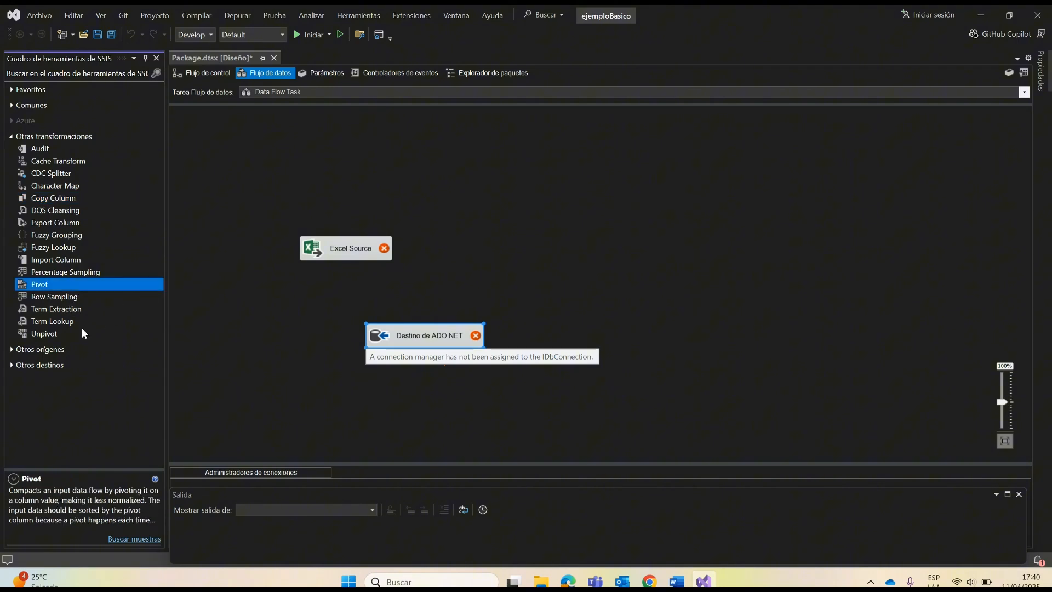
{"action": "left_click", "coordinate": [64, 296]}
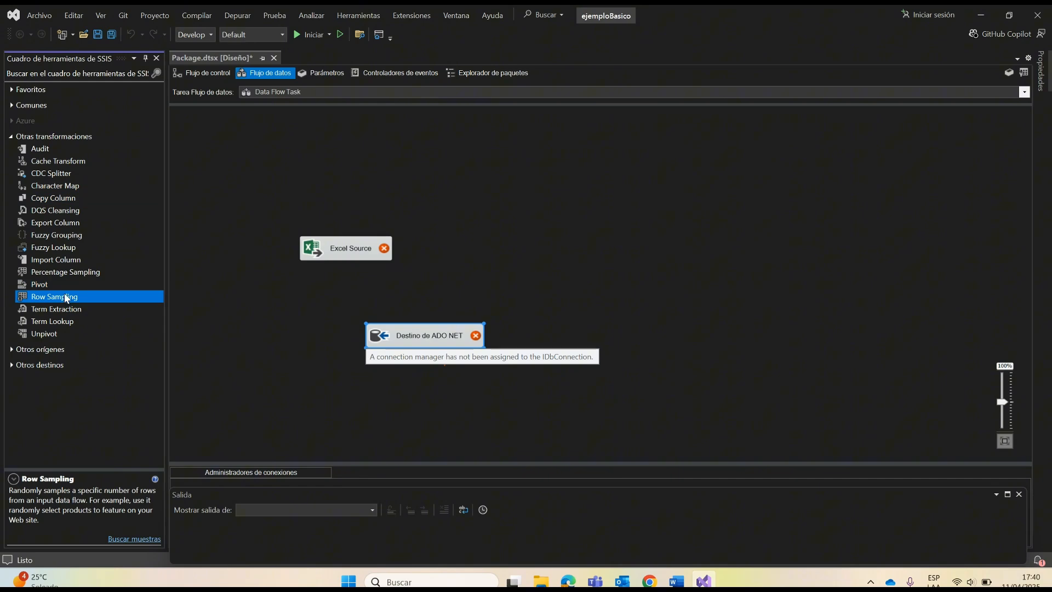
{"action": "left_click", "coordinate": [54, 189]}
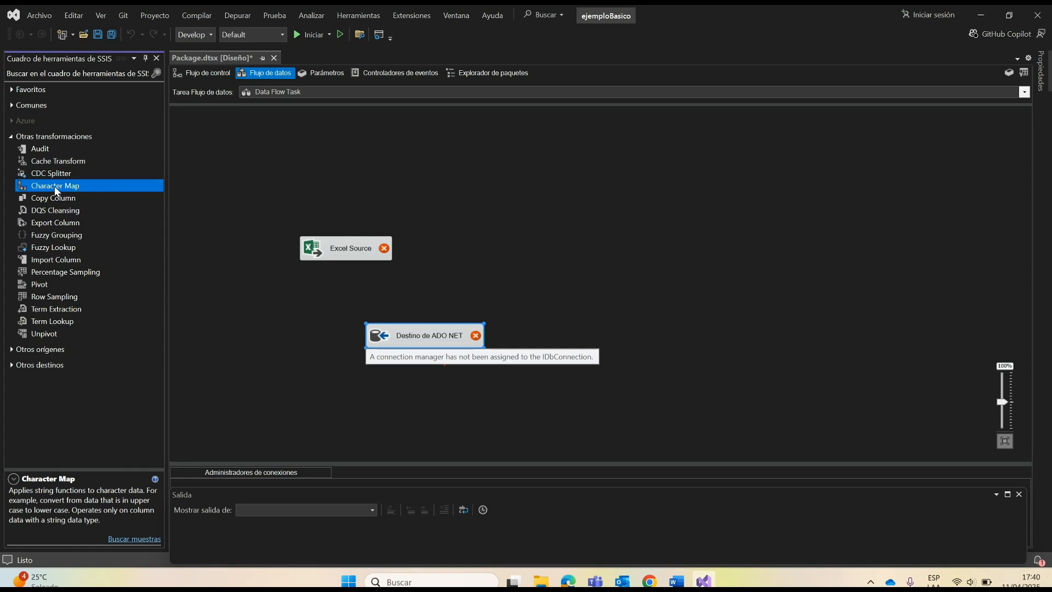
{"action": "left_click", "coordinate": [14, 138]}
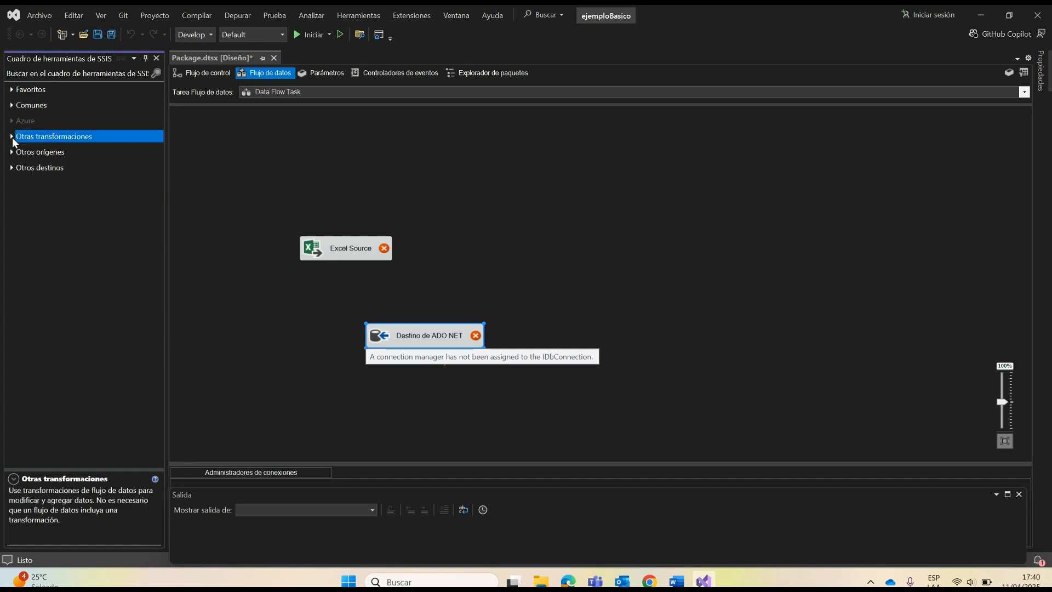
Step: Read the descriptions of common data flow components, including Lookup, Merge, Derived Column, Data Conversion, the script component, Union All, Sort and Row Count
{"action": "left_click", "coordinate": [13, 104]}
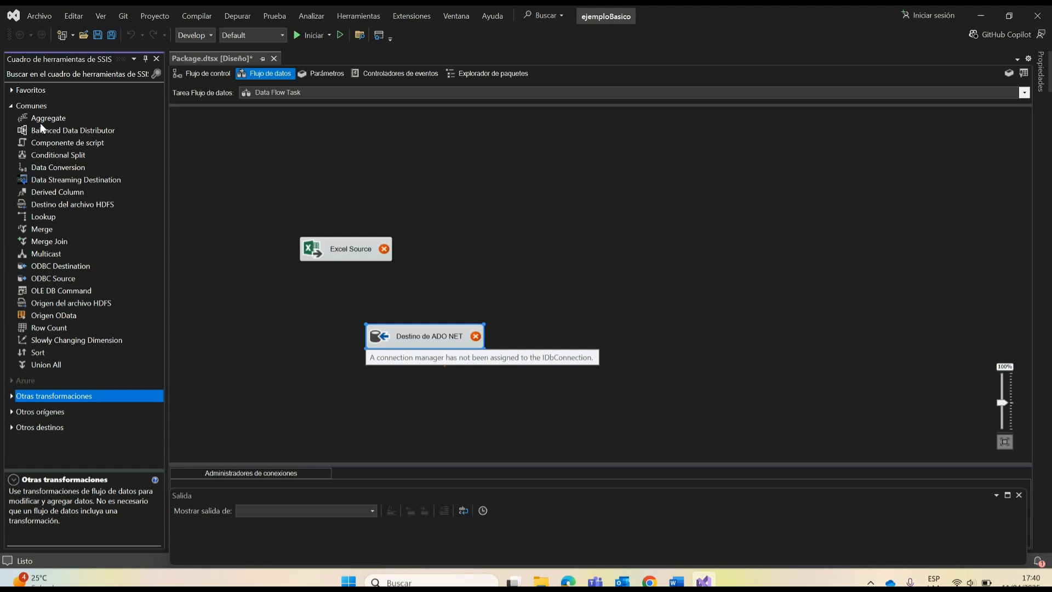
{"action": "left_click", "coordinate": [51, 216]}
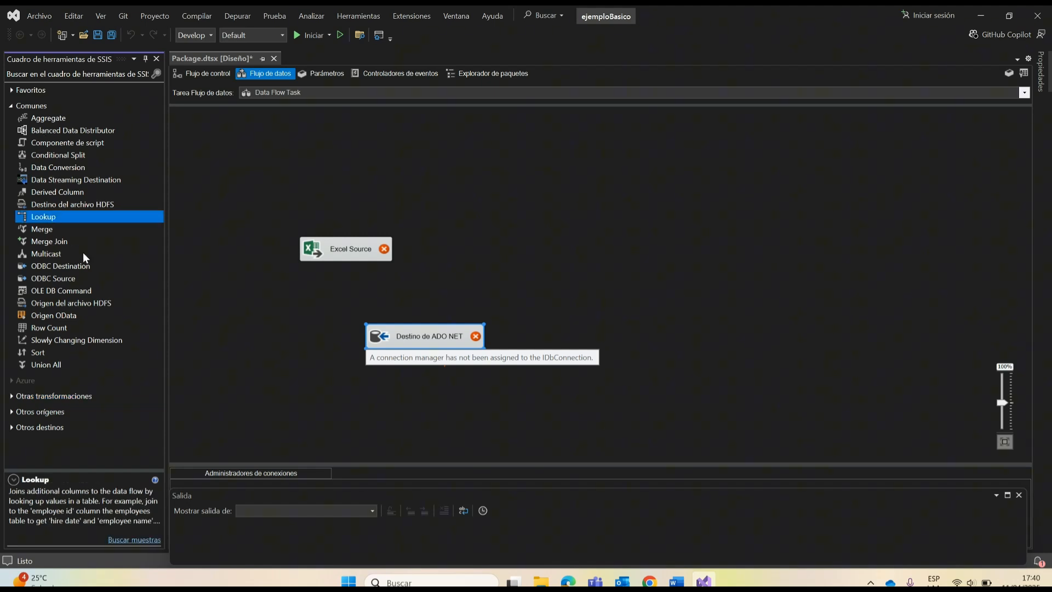
{"action": "left_click", "coordinate": [45, 229]}
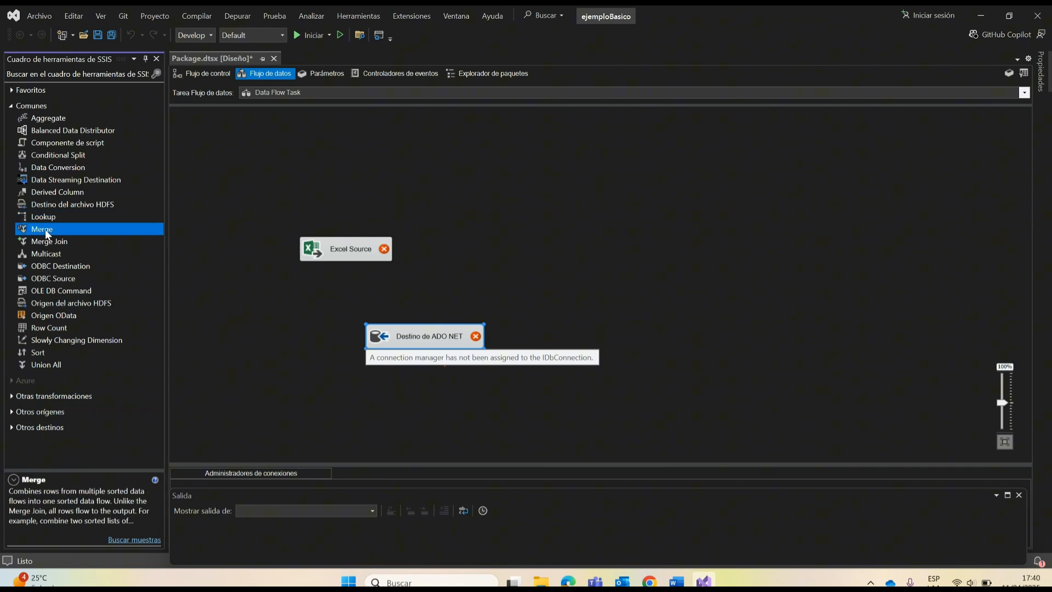
{"action": "left_click", "coordinate": [61, 193]}
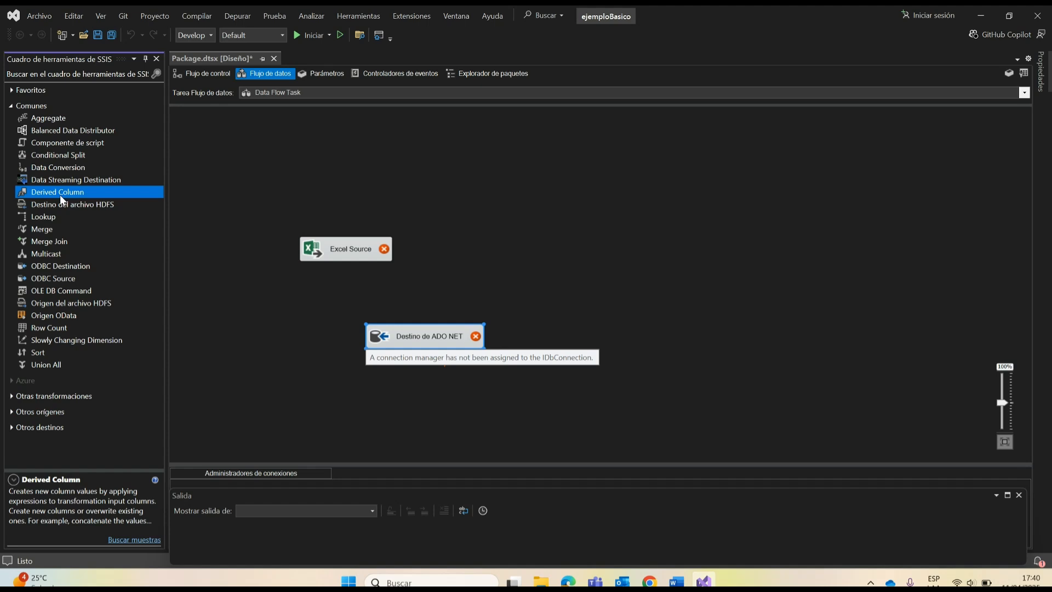
{"action": "left_click", "coordinate": [66, 169]}
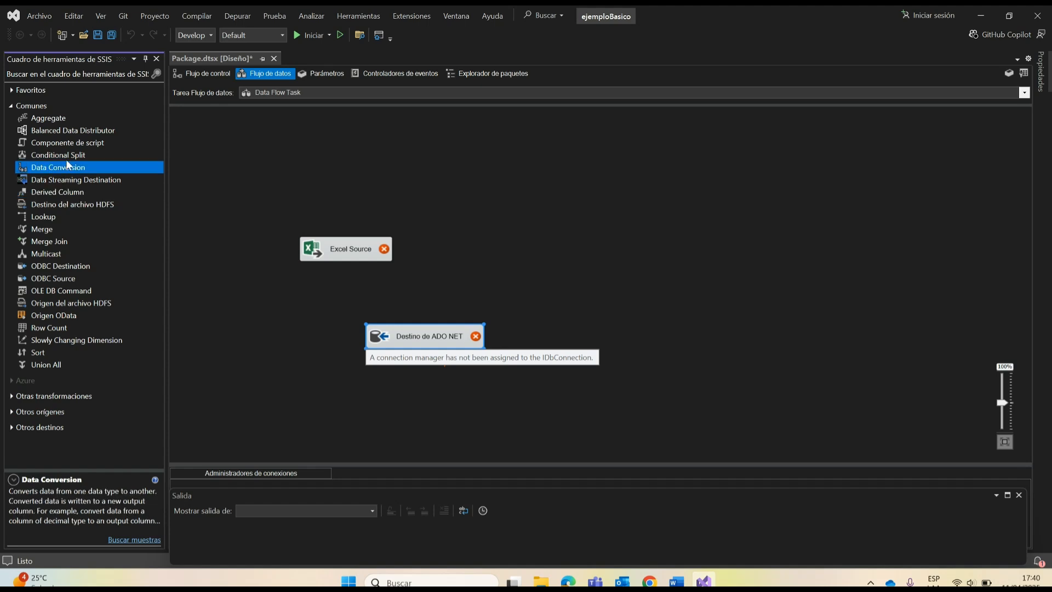
{"action": "left_click", "coordinate": [72, 147]}
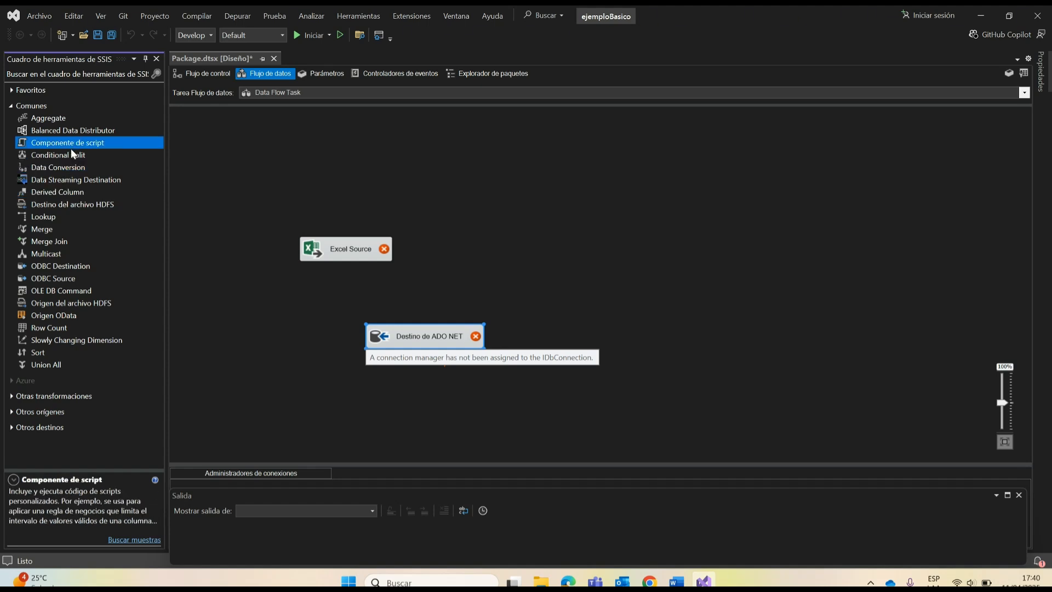
{"action": "left_click", "coordinate": [37, 363]}
{"action": "left_click", "coordinate": [40, 352]}
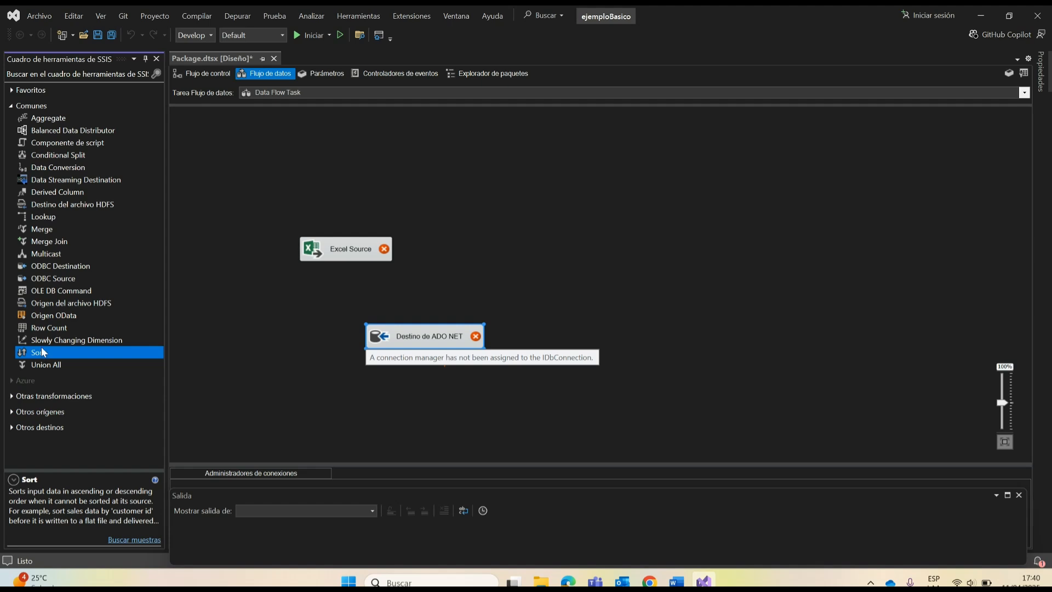
{"action": "left_click", "coordinate": [47, 328]}
{"action": "left_click", "coordinate": [53, 317]}
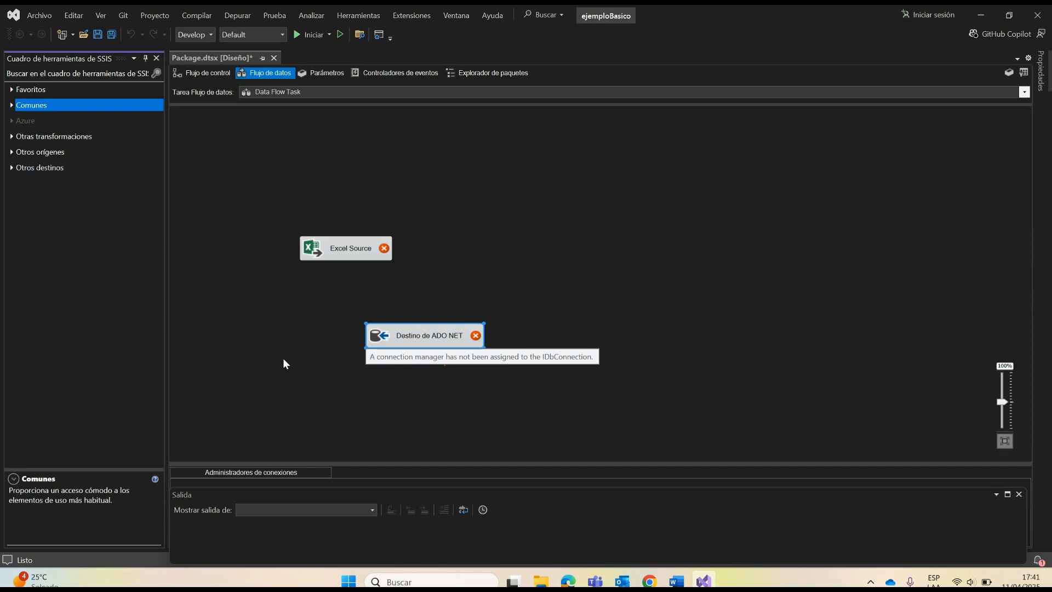
Step: In the control flow, enlarge the connection managers area and view the connection types it can add, without creating one
{"action": "left_click", "coordinate": [183, 74]}
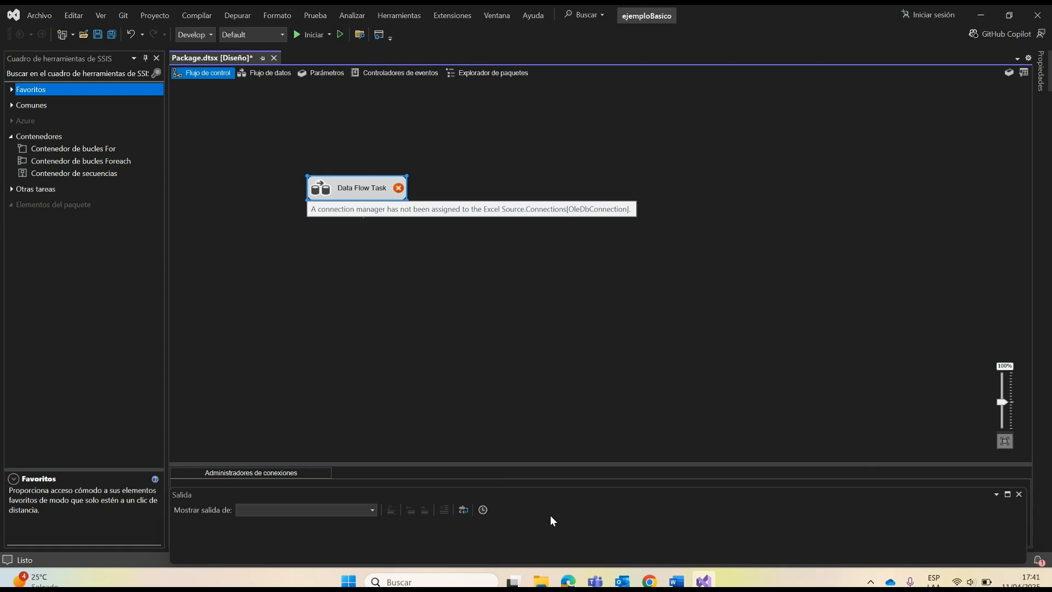
{"action": "left_click", "coordinate": [550, 517]}
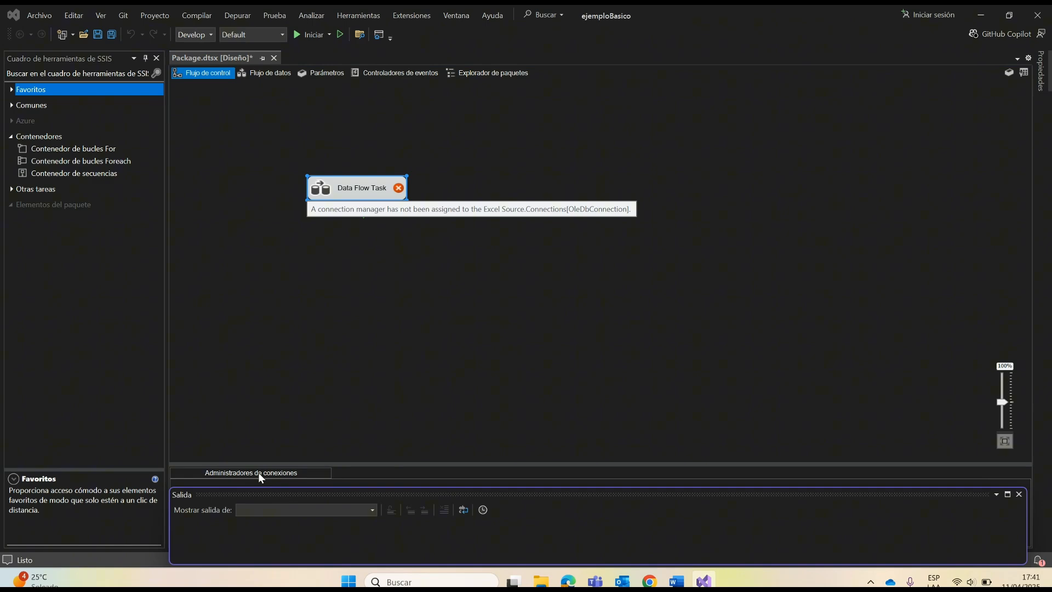
{"action": "left_click_drag", "start_coordinate": [351, 464], "coordinate": [352, 402]}
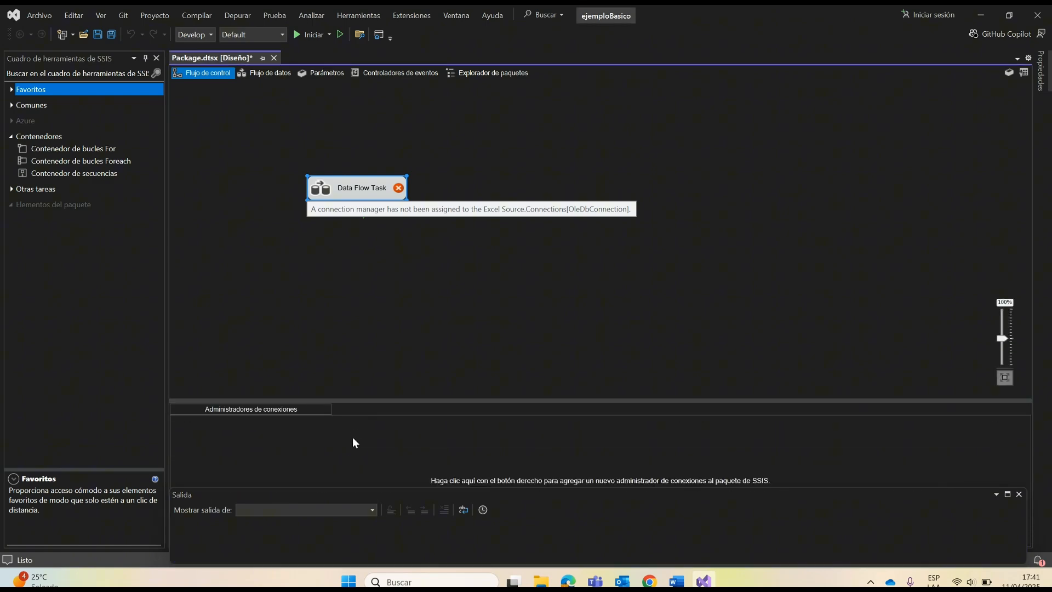
{"action": "right_click", "coordinate": [308, 449]}
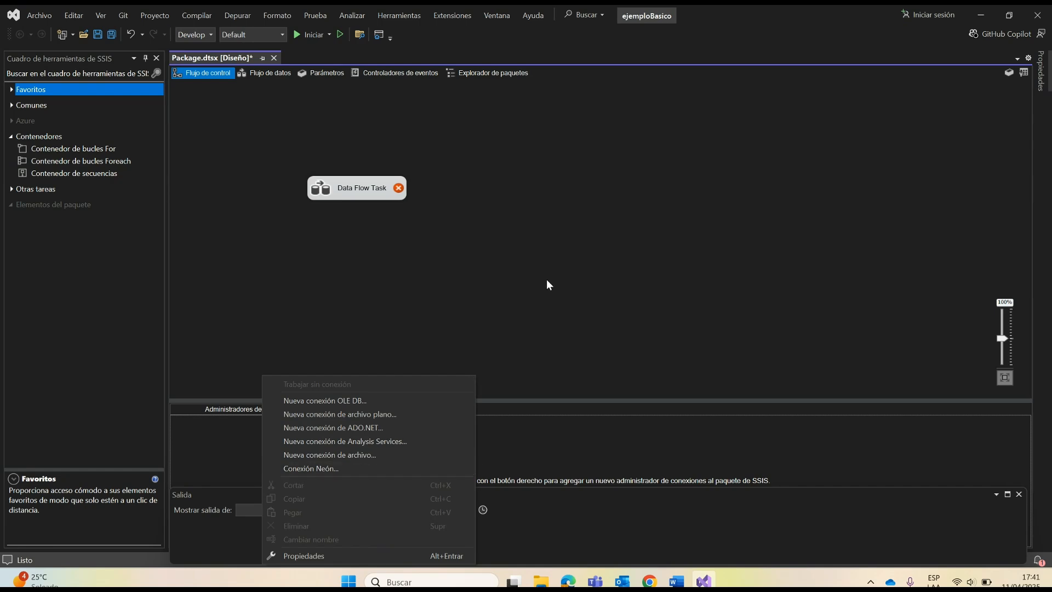
{"action": "left_click", "coordinate": [744, 445]}
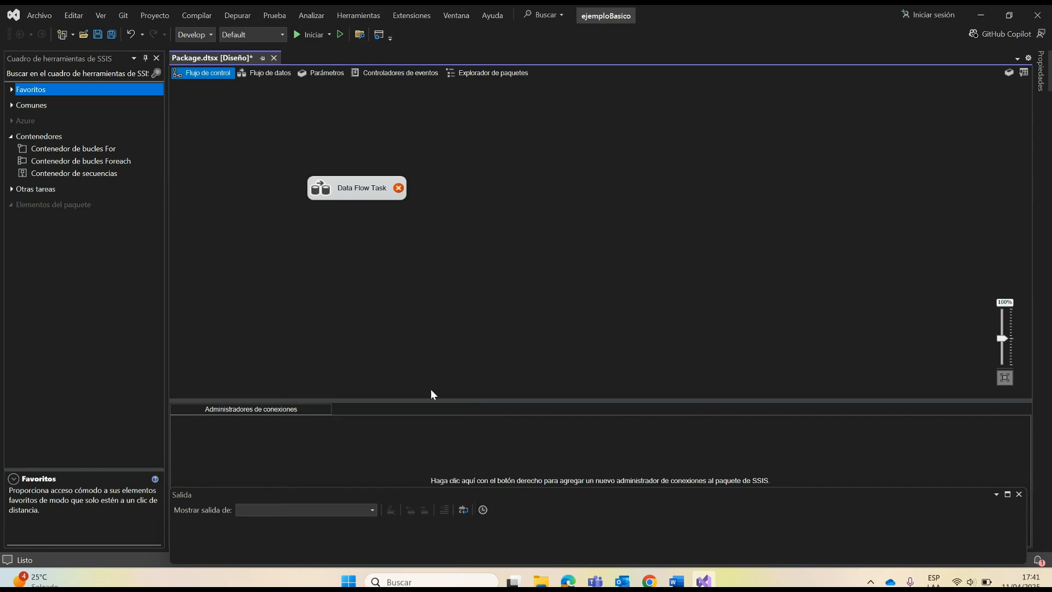
Step: View the package's properties, including its execution, identification and security settings
{"action": "left_click", "coordinate": [1040, 71]}
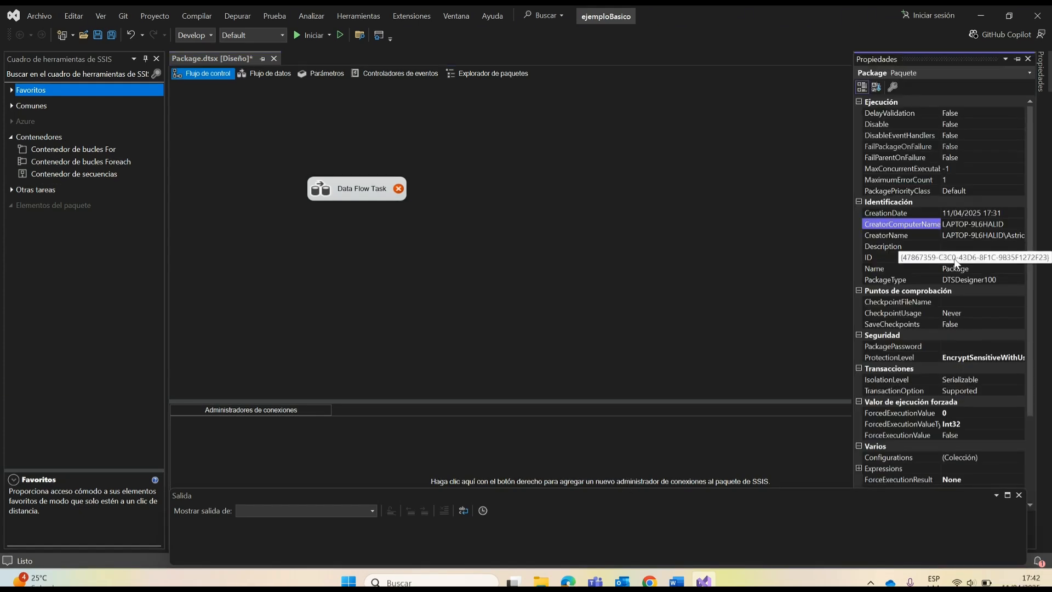